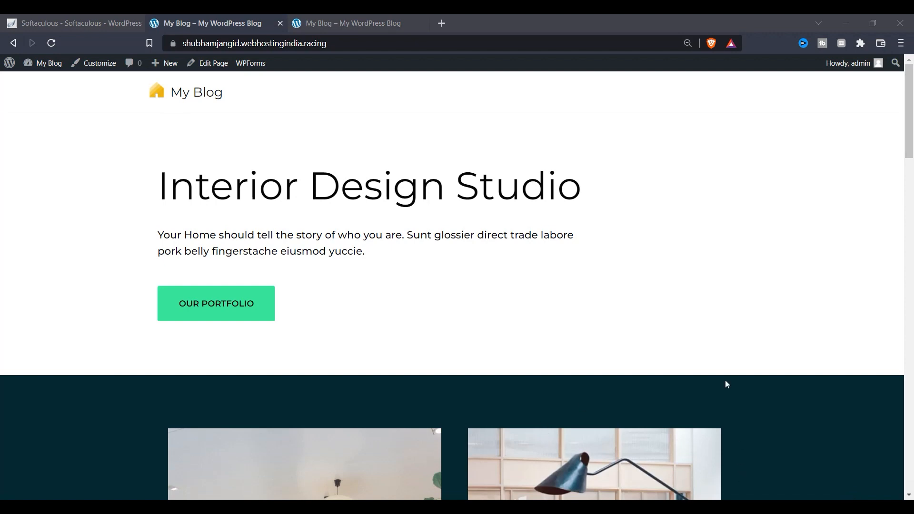
Scroll through the DomainRacer cheap web hosting page to view the ₹59/month plan.
mouse_move(911, 106)
mouse_down()
mouse_move(913, 360)
mouse_move(913, 94)
mouse_up()
scroll(326, 248, down, 4)
scroll(326, 247, down, 15)
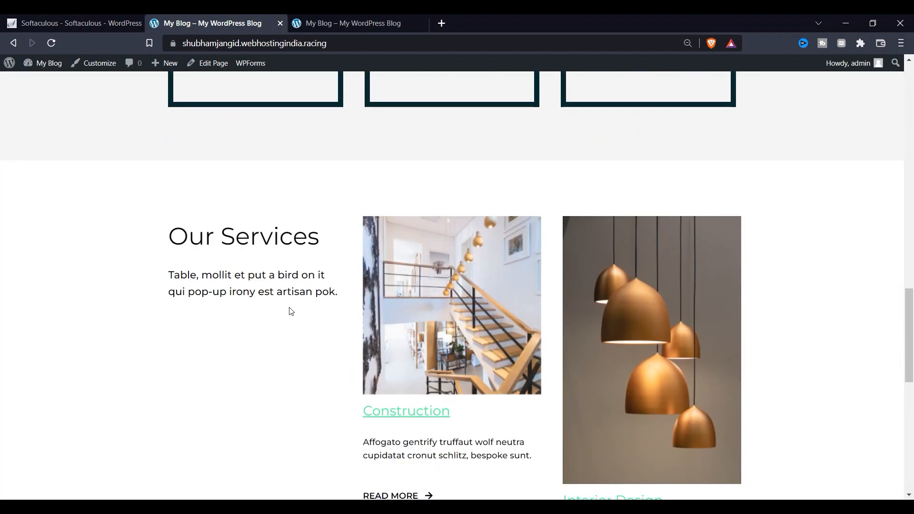
scroll(291, 312, down, 10)
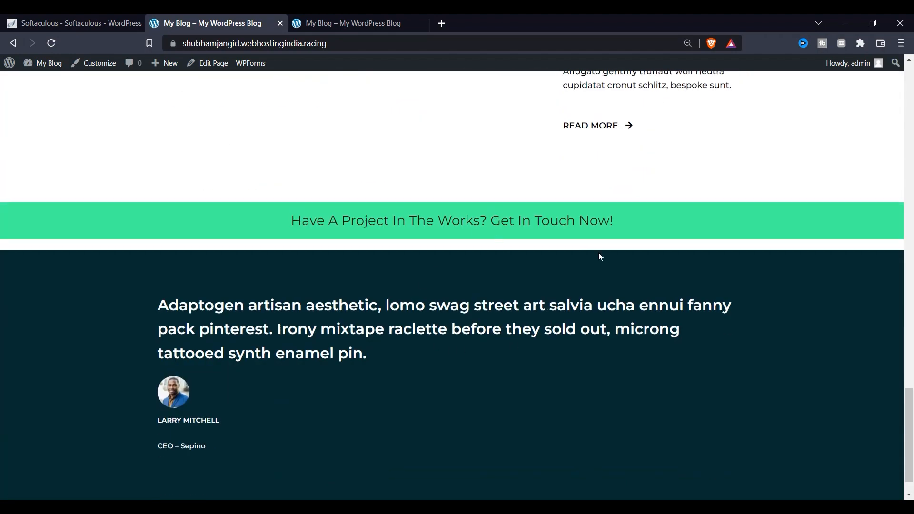
scroll(599, 255, up, 8)
scroll(289, 319, up, 7)
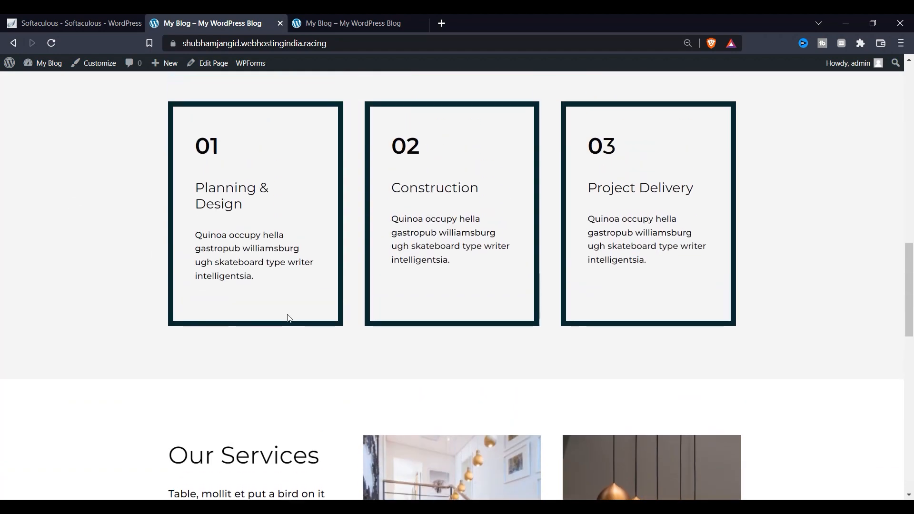
scroll(289, 318, up, 4)
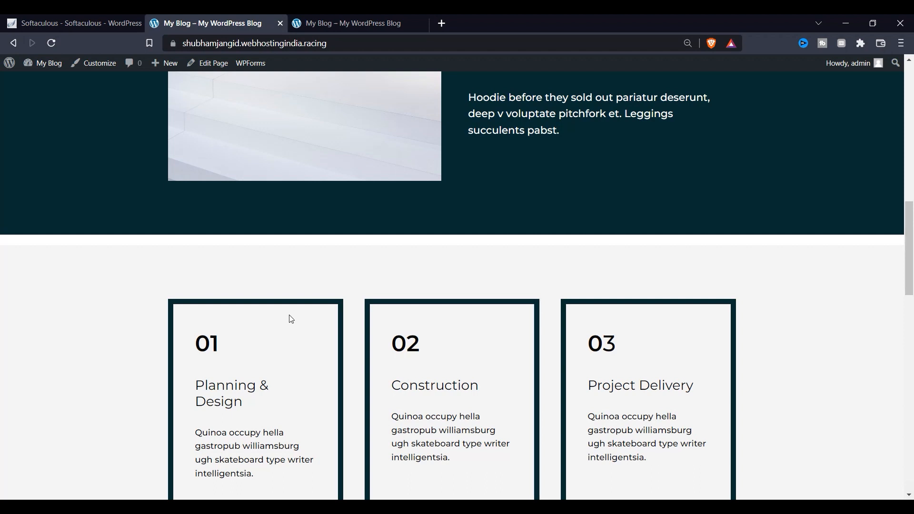
scroll(287, 318, up, 4)
scroll(319, 356, up, 7)
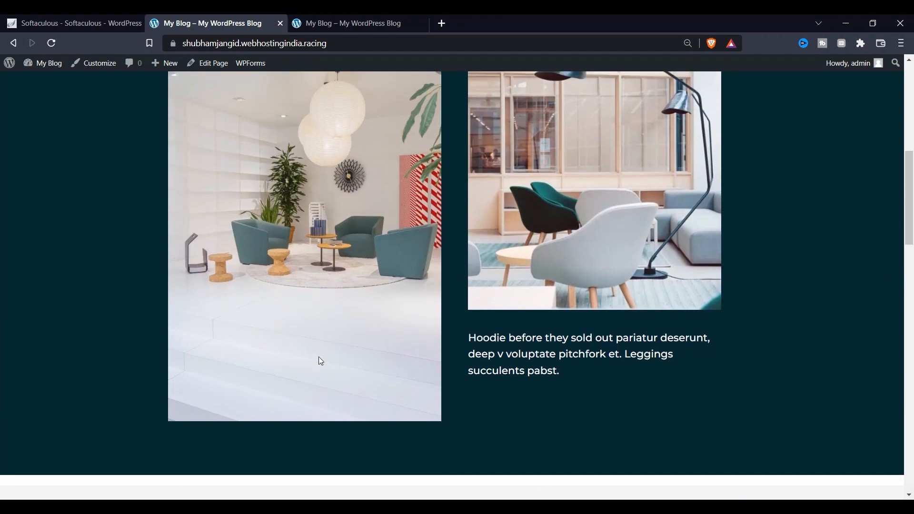
scroll(449, 277, down, 4)
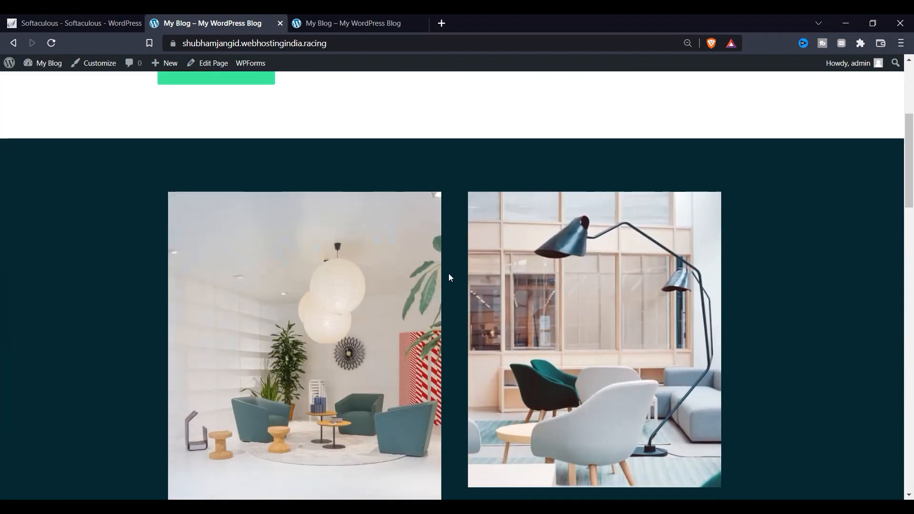
scroll(451, 278, up, 5)
scroll(451, 279, down, 5)
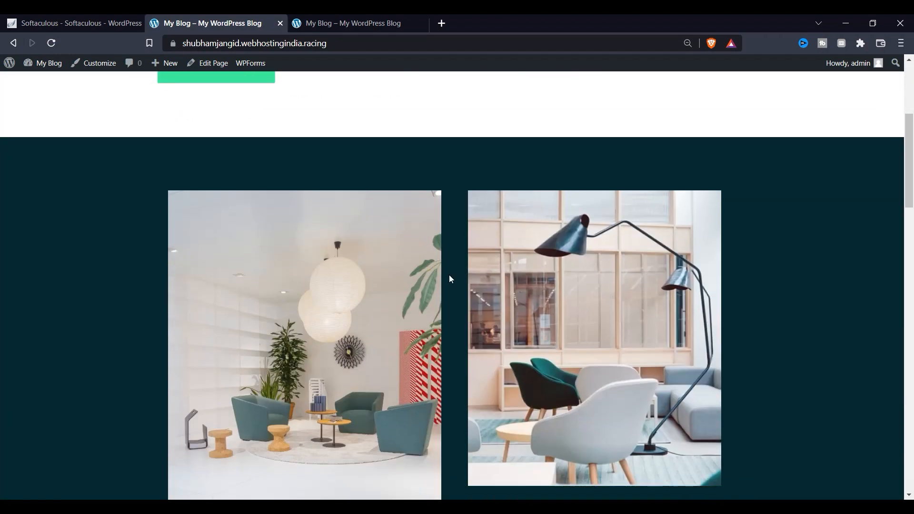
scroll(451, 280, down, 3)
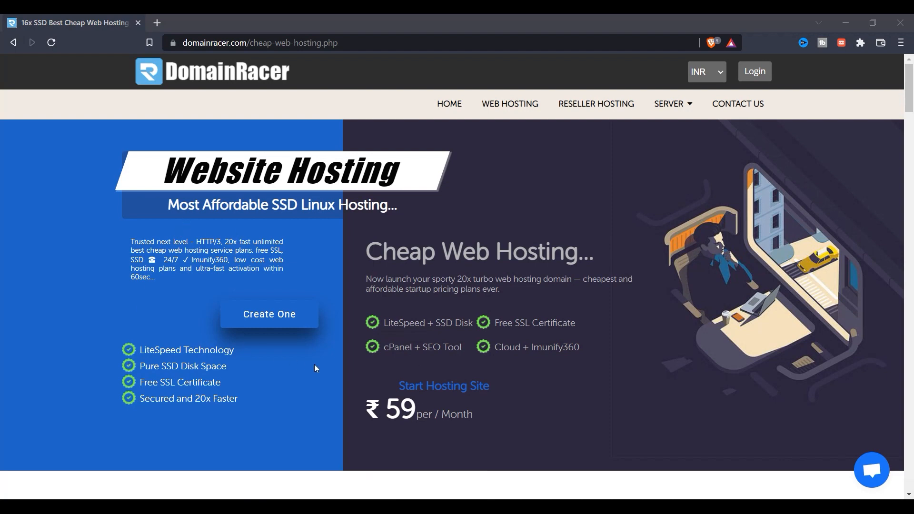
drag(140, 351, 250, 355)
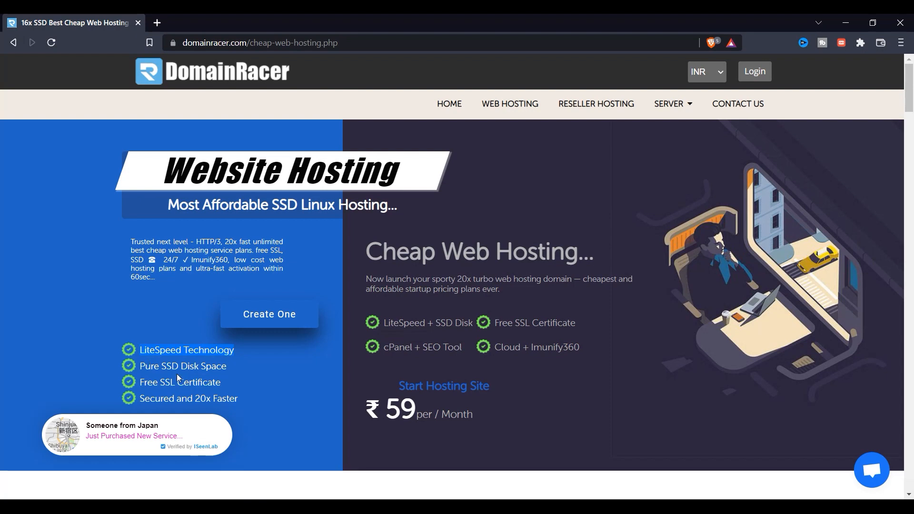
scroll(189, 356, down, 1)
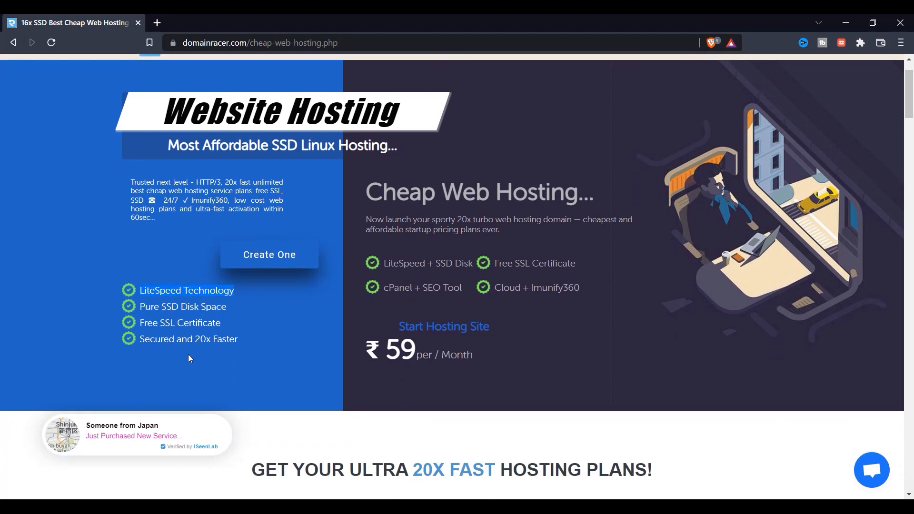
scroll(527, 326, down, 1)
scroll(527, 325, up, 1)
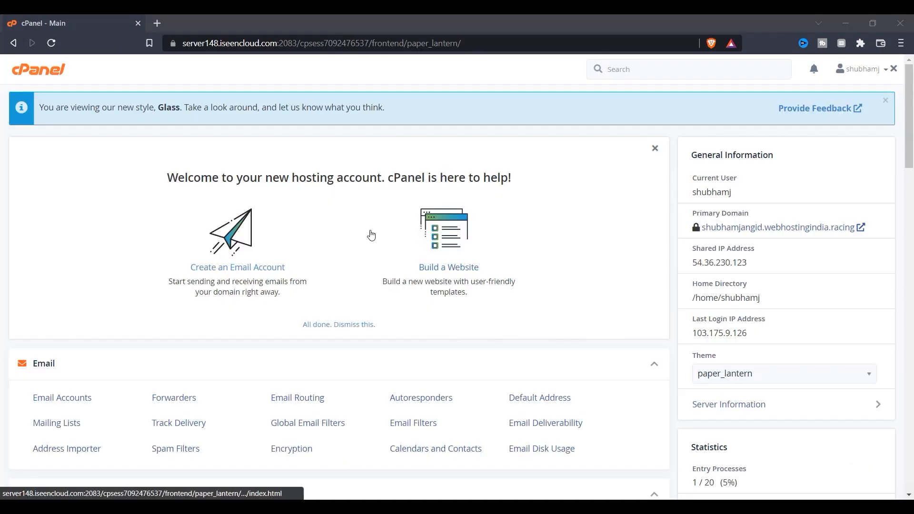
Open WordPress from the Softaculous Apps Installer section of cPanel.
scroll(373, 274, down, 1)
scroll(368, 284, down, 14)
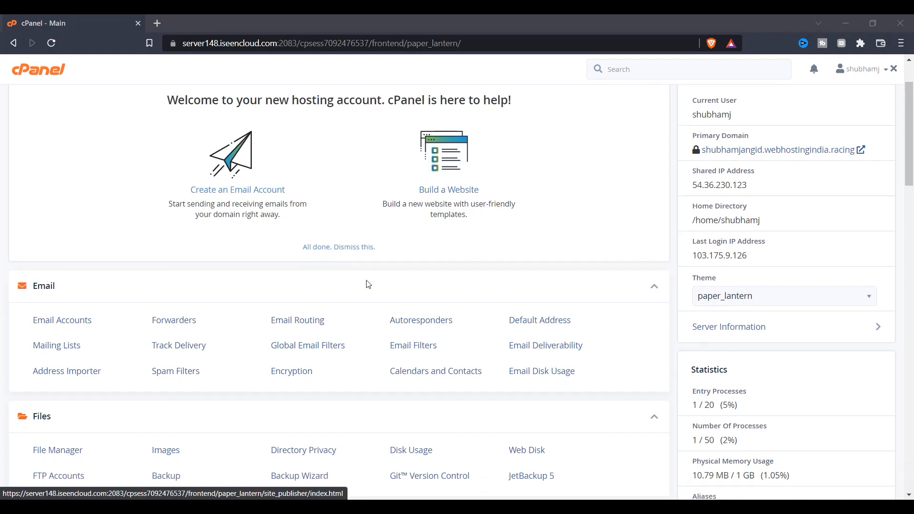
scroll(66, 364, down, 10)
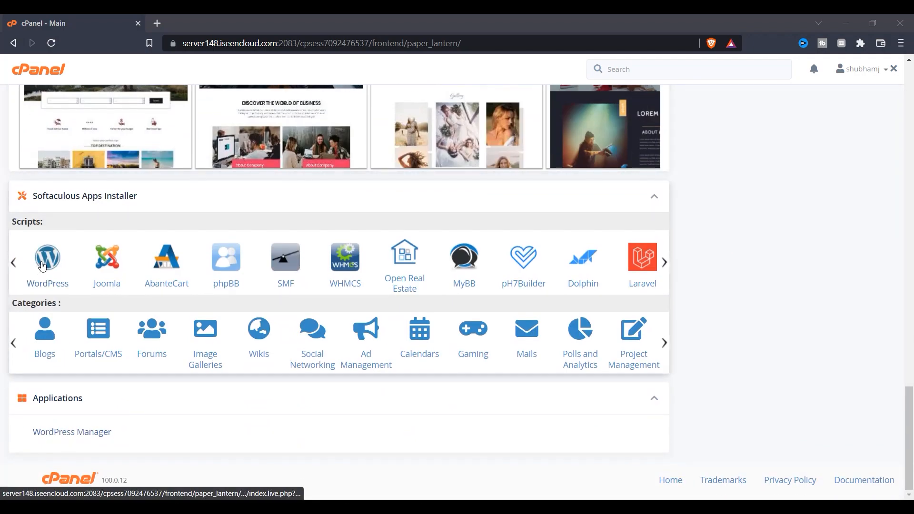
click(43, 267)
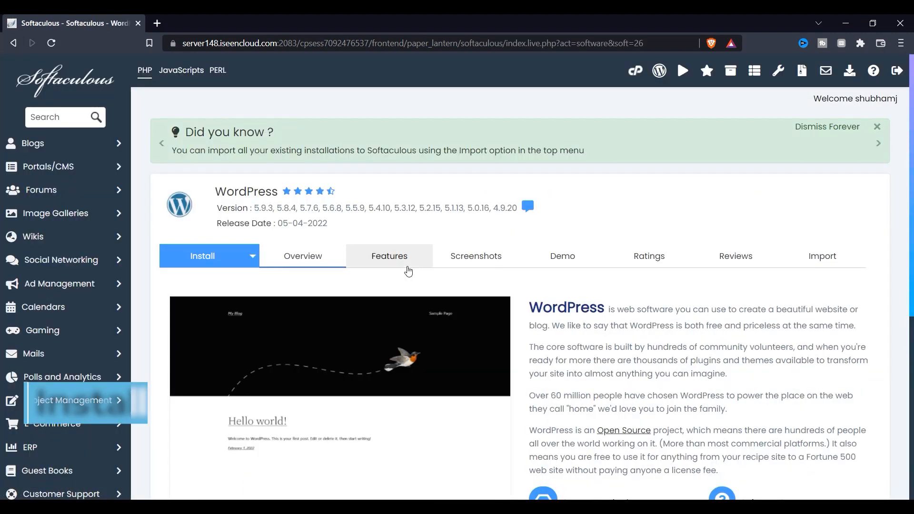
Start a new WordPress installation with Install Now.
scroll(408, 270, down, 2)
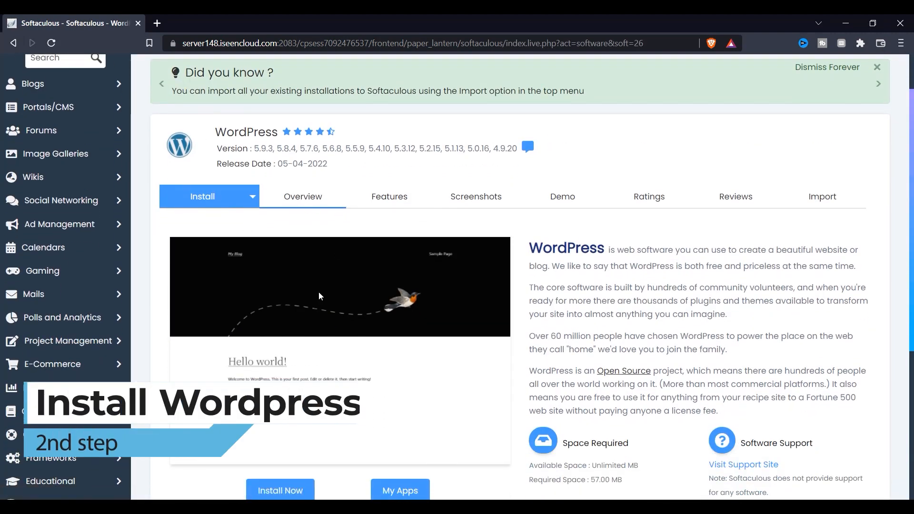
scroll(277, 342, down, 3)
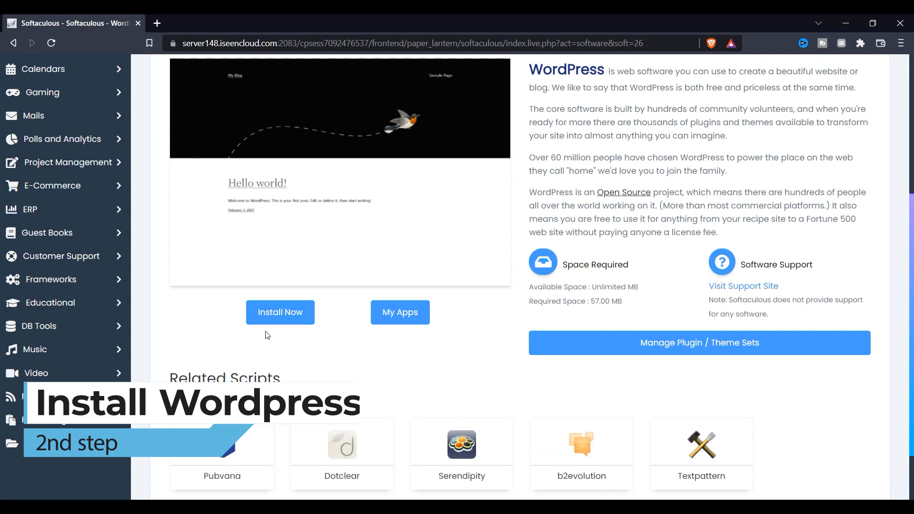
scroll(286, 305, down, 2)
scroll(292, 302, up, 1)
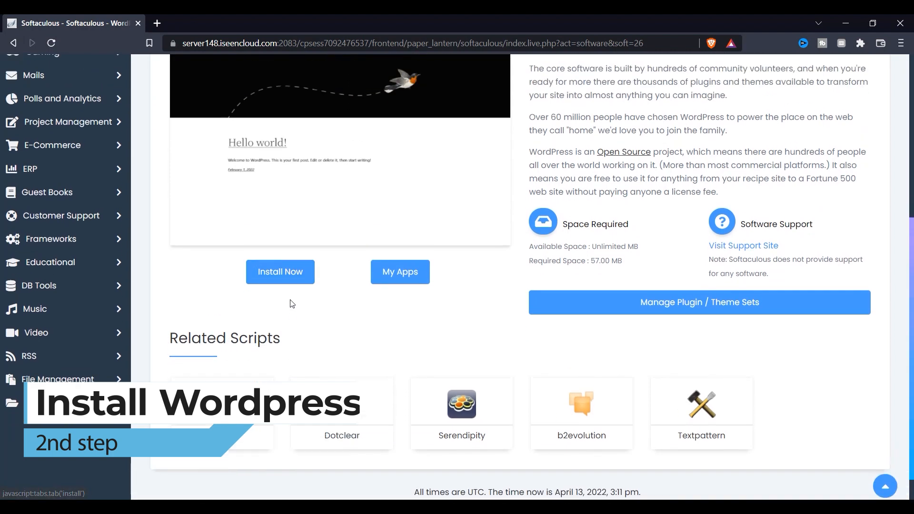
scroll(290, 297, down, 1)
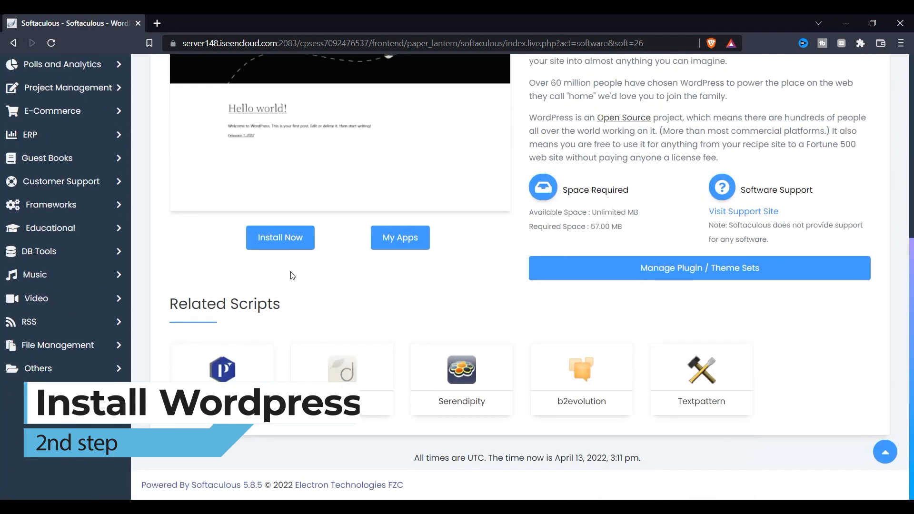
click(277, 248)
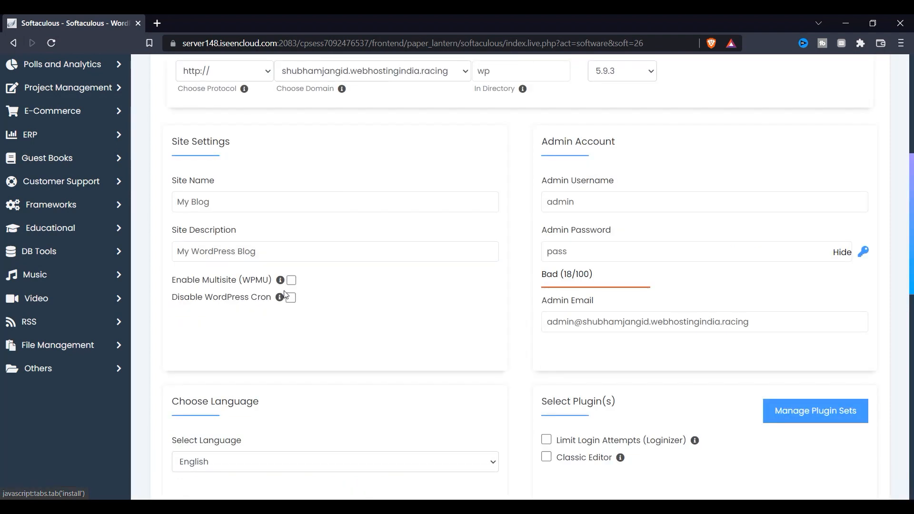
Clear 'wp' from the In Directory field so WordPress installs at the domain root.
scroll(433, 280, up, 5)
click(518, 312)
double_click(517, 313)
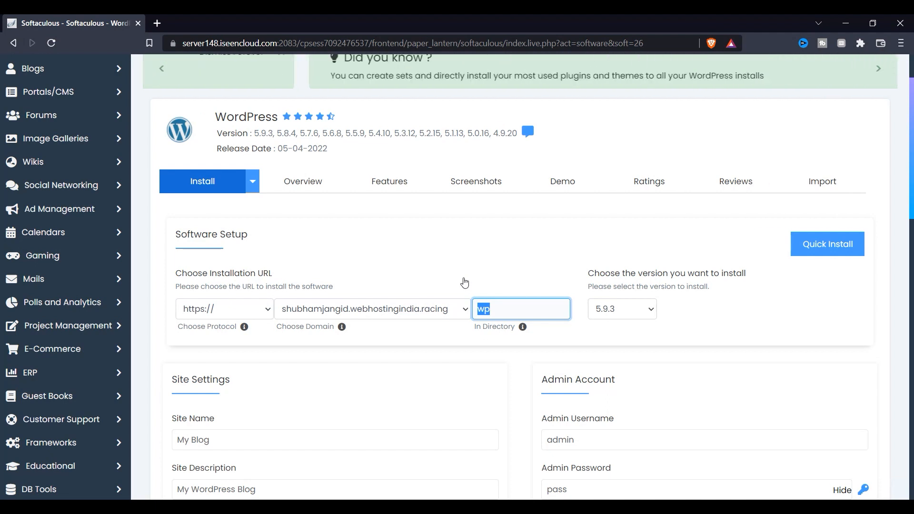
key(BackSpace)
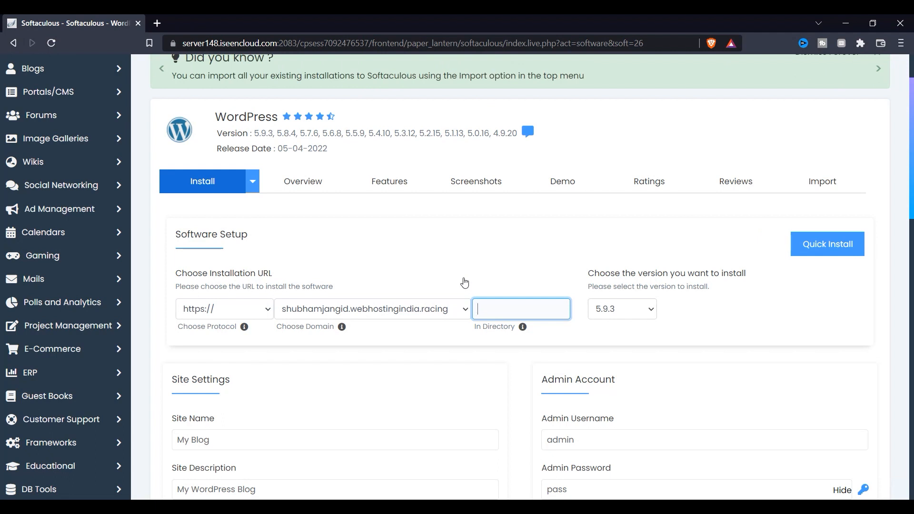
Keep WordPress version 5.9.3 selected in the version dropdown.
click(633, 310)
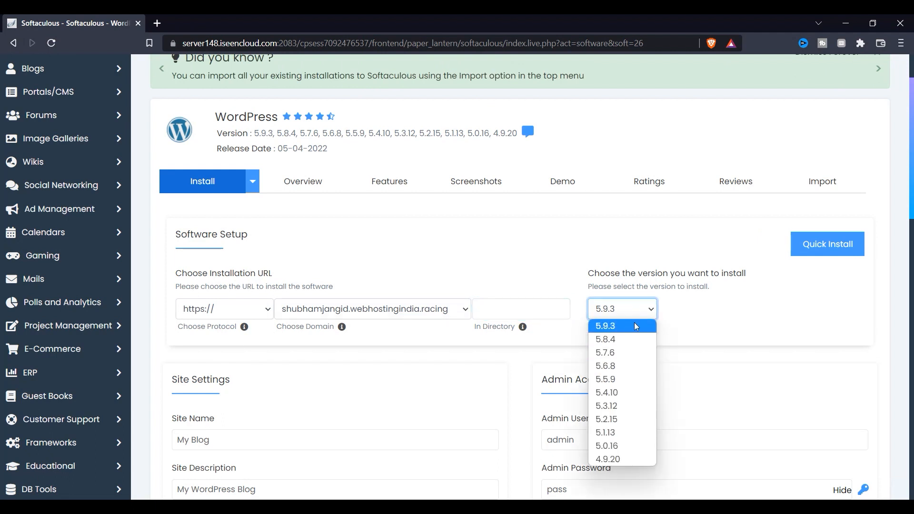
click(636, 326)
scroll(229, 310, down, 1)
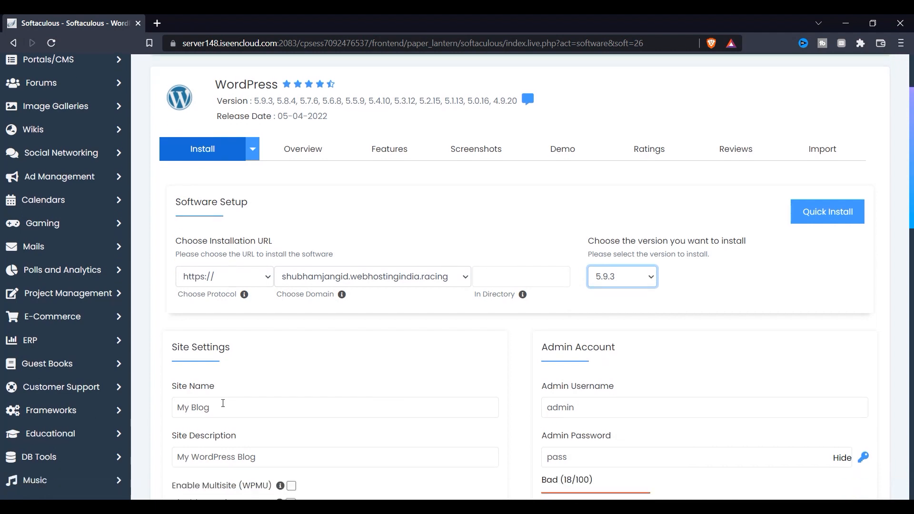
drag(239, 376, 187, 376)
scroll(187, 376, down, 2)
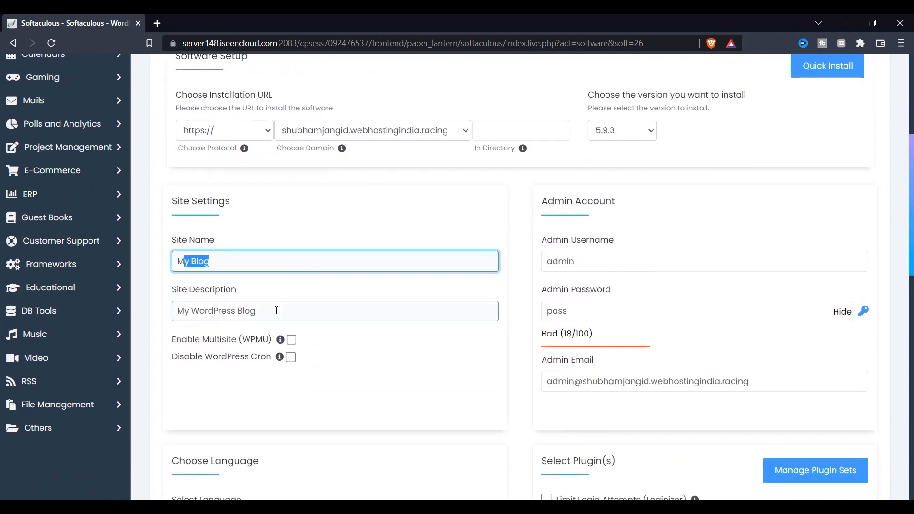
Clear the default address from the Admin Email field.
click(229, 291)
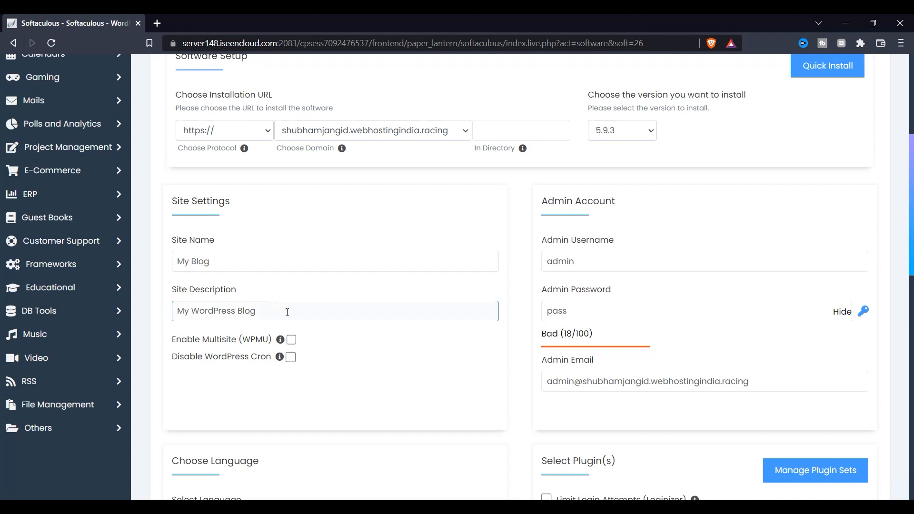
click(302, 339)
click(621, 255)
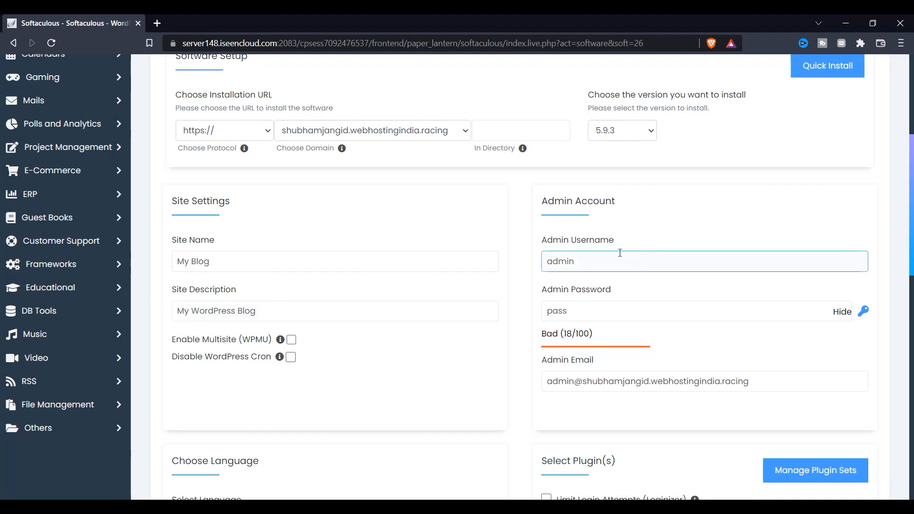
click(591, 308)
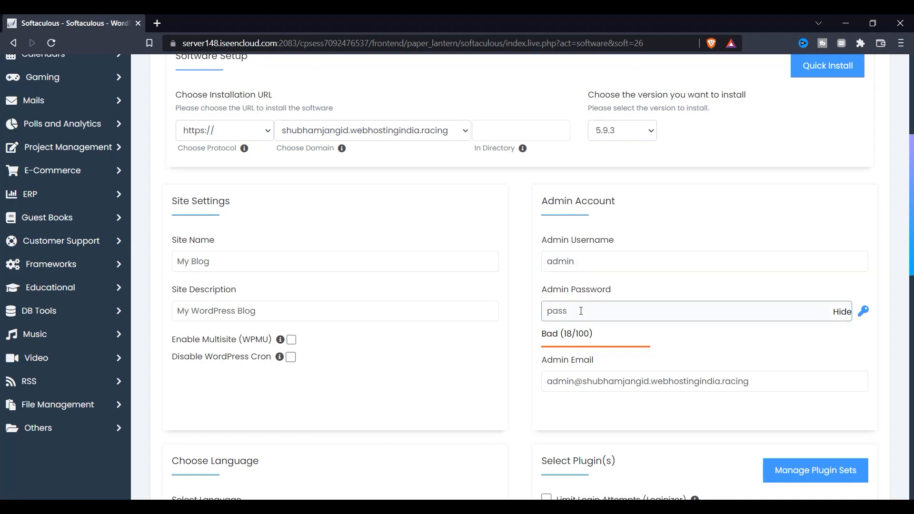
scroll(581, 311, down, 3)
triple_click(786, 262)
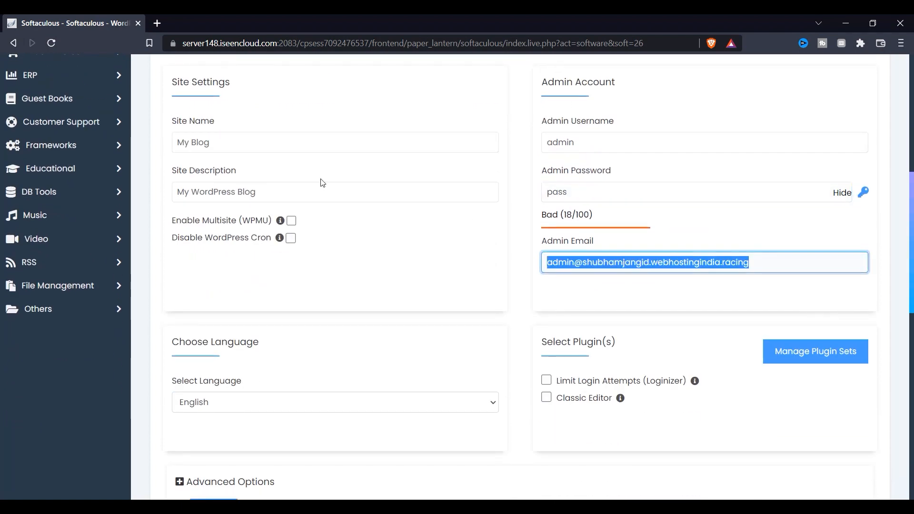
key(BackSpace)
click(787, 307)
Replace the default admin password with a short new password.
drag(602, 194, 395, 196)
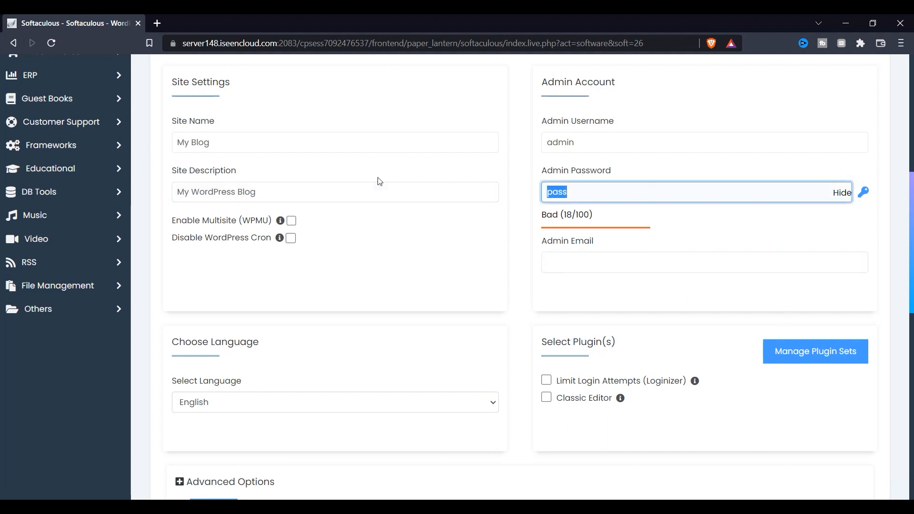
key(BackSpace)
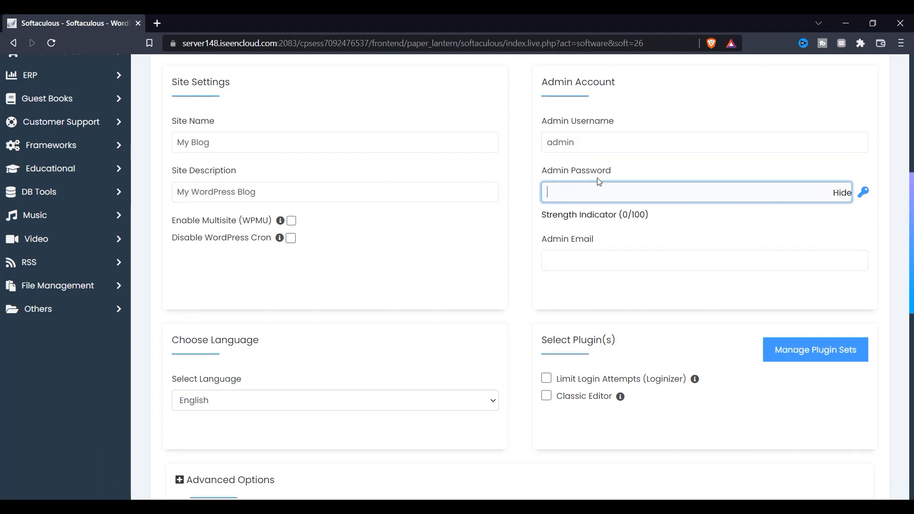
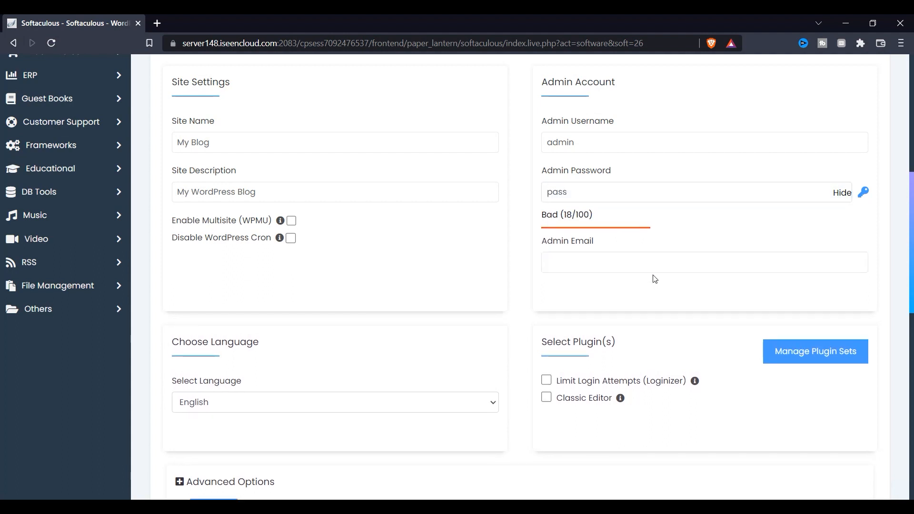
click(595, 141)
scroll(255, 384, down, 1)
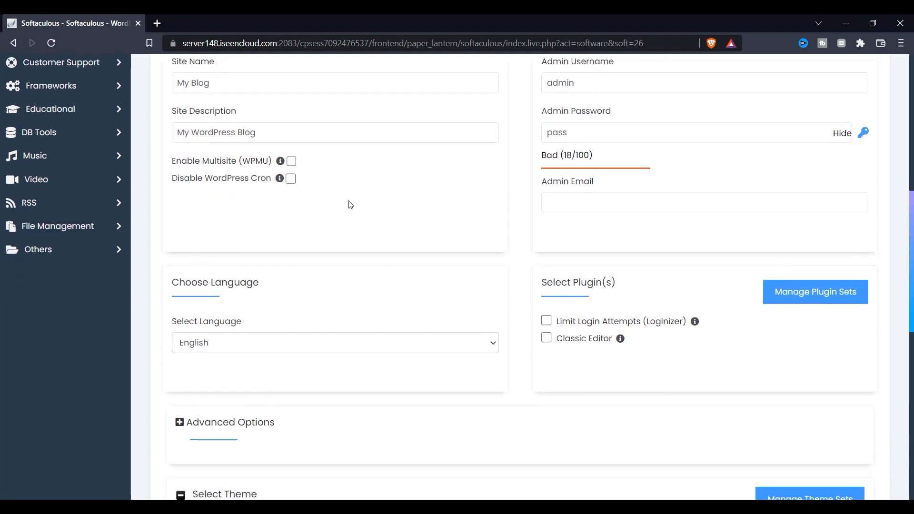
scroll(370, 182, down, 3)
Expand Advanced Options and change the database name from wp363 to wp.
click(231, 244)
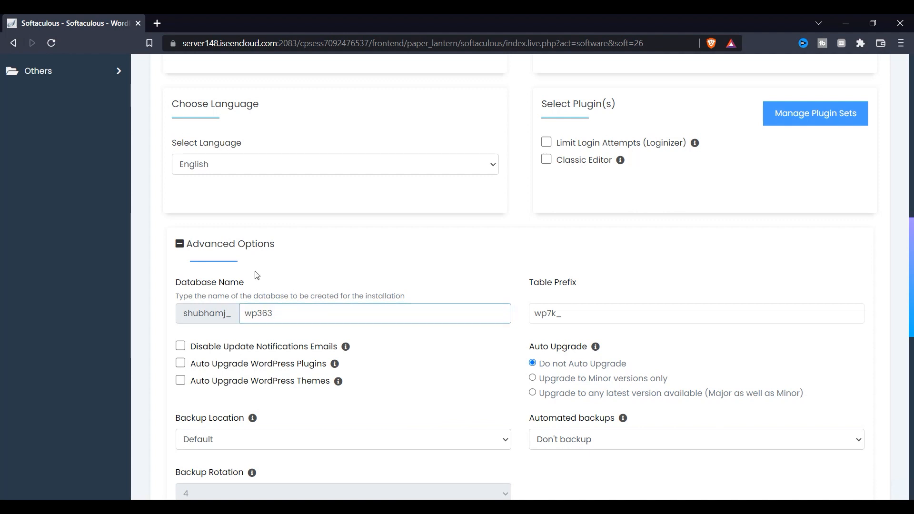
drag(218, 296, 317, 296)
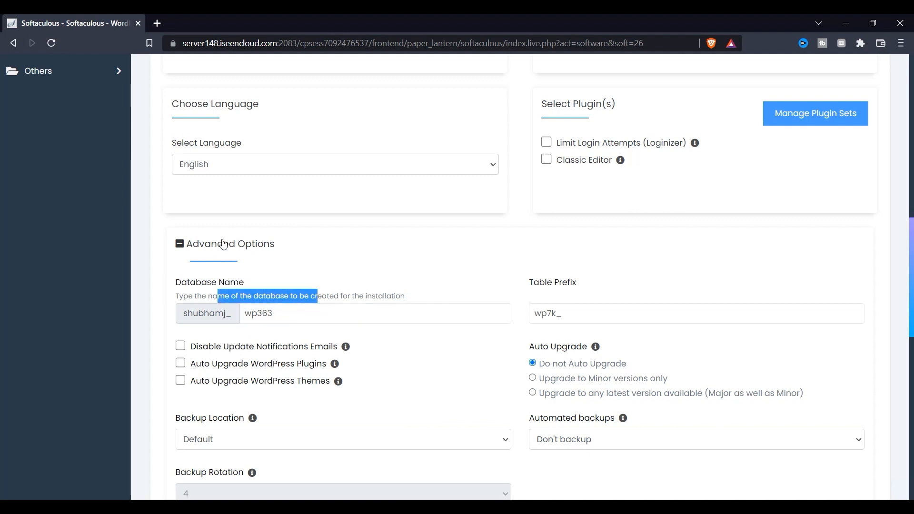
drag(182, 283, 244, 283)
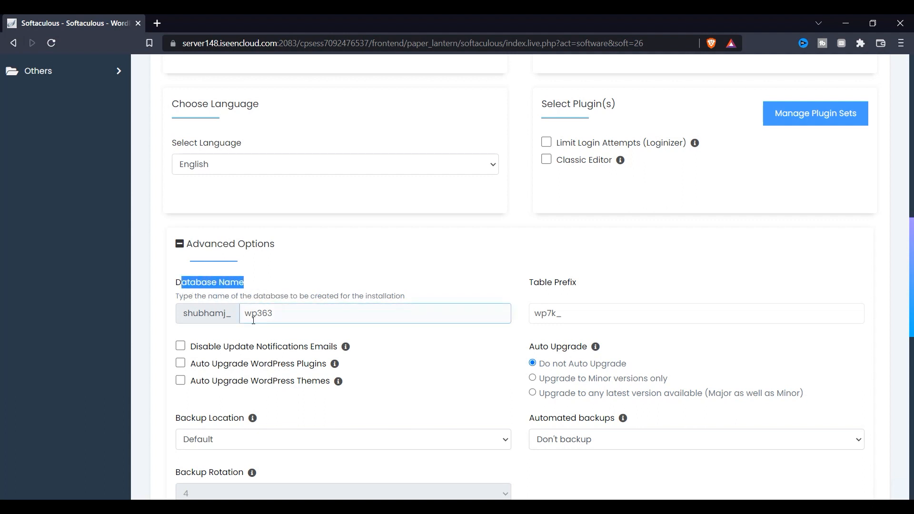
click(277, 317)
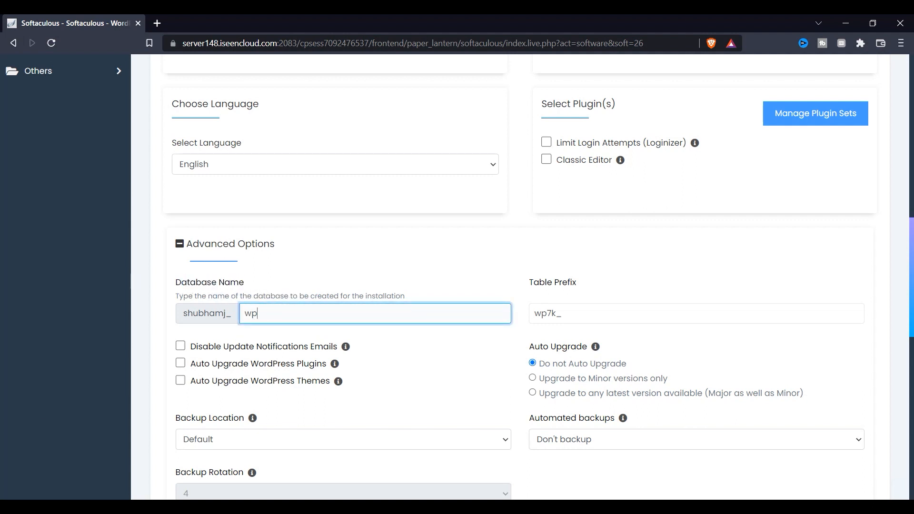
scroll(245, 347, down, 2)
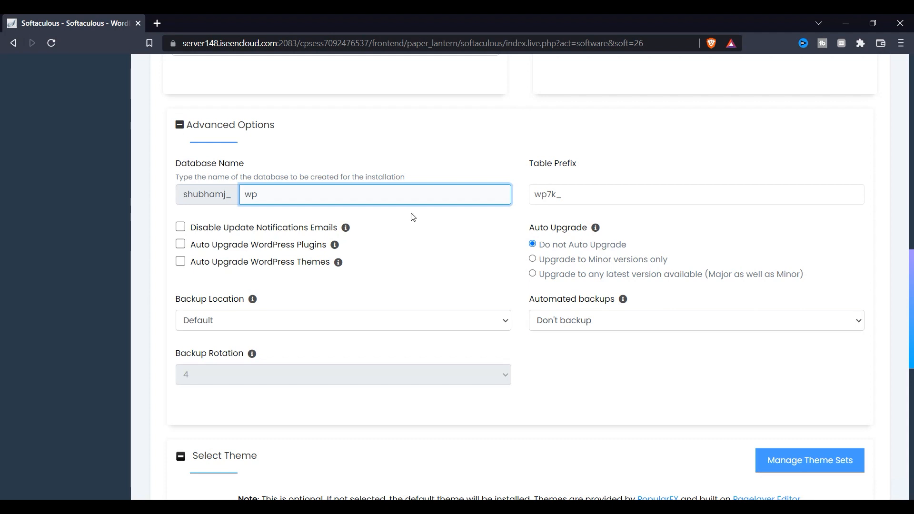
Enable auto-upgrade for plugins and themes and set automated backups to Once a month.
click(309, 246)
click(300, 263)
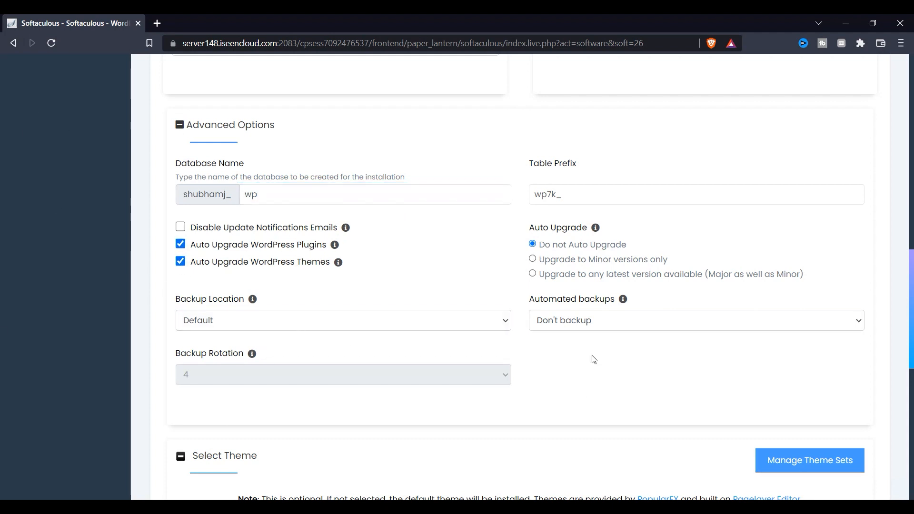
click(573, 322)
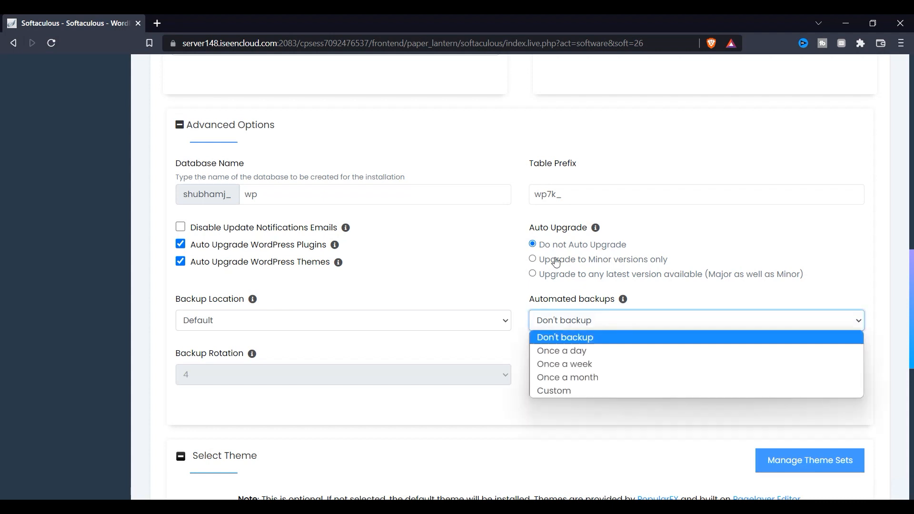
click(573, 379)
scroll(94, 390, down, 1)
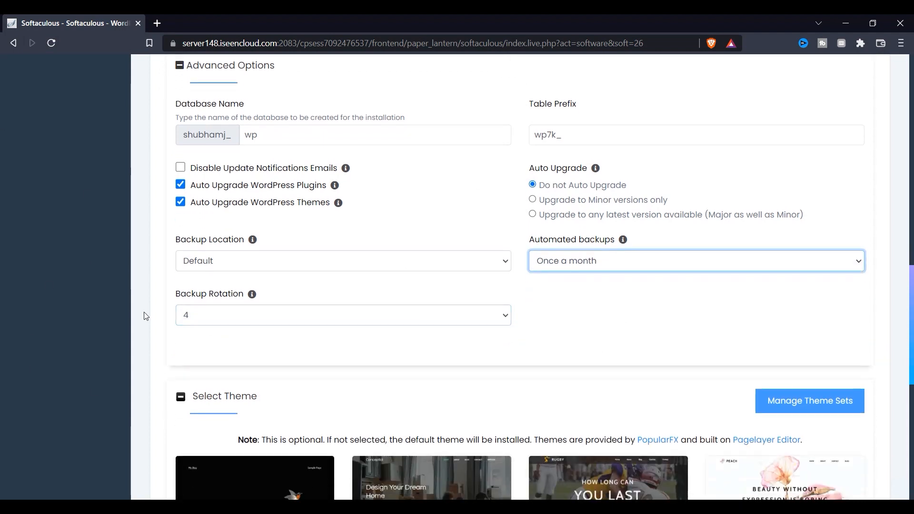
Set Backup Rotation to Unlimited.
click(265, 318)
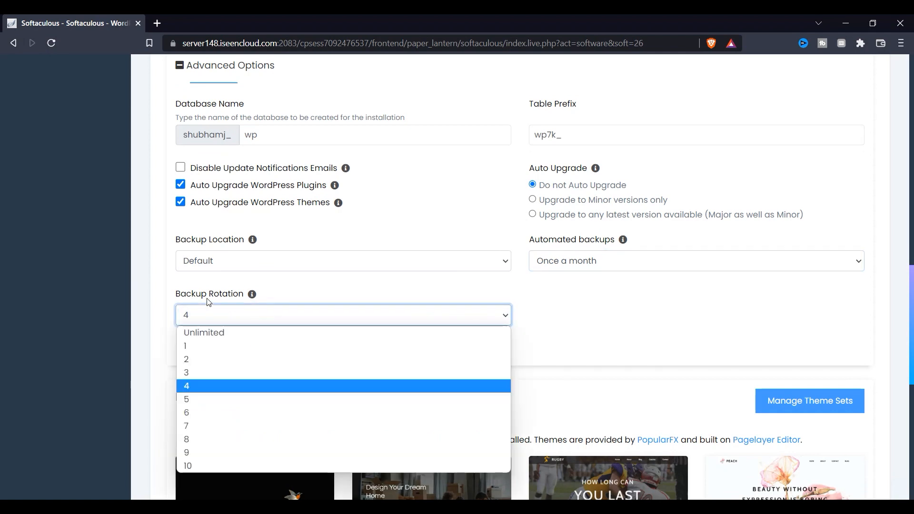
click(210, 338)
scroll(466, 288, down, 5)
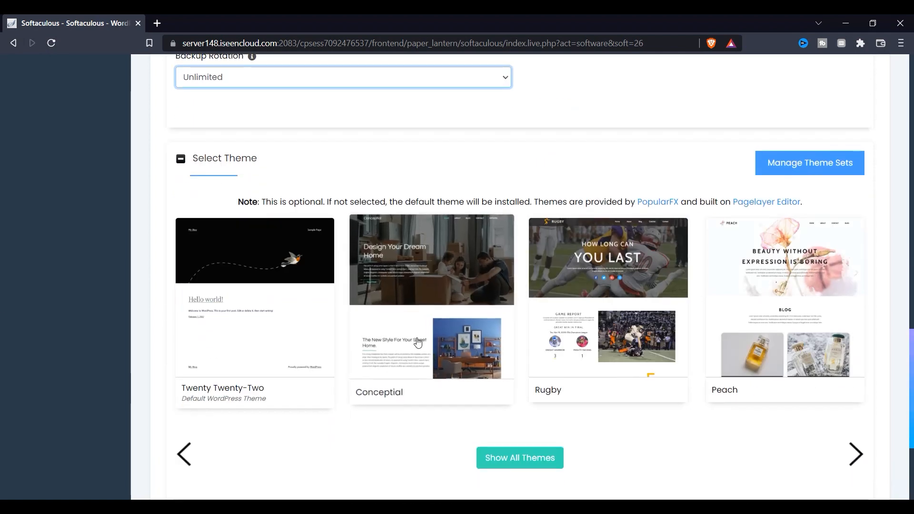
scroll(409, 381, down, 1)
scroll(538, 386, up, 9)
scroll(485, 339, up, 12)
Attempt the install and dismiss the 'email address is not valid' alert.
scroll(347, 278, down, 20)
scroll(381, 339, down, 5)
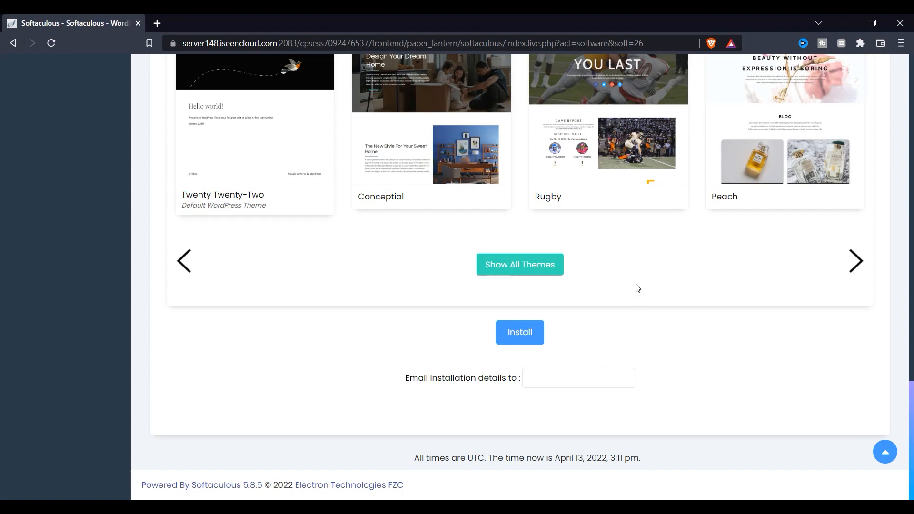
click(517, 339)
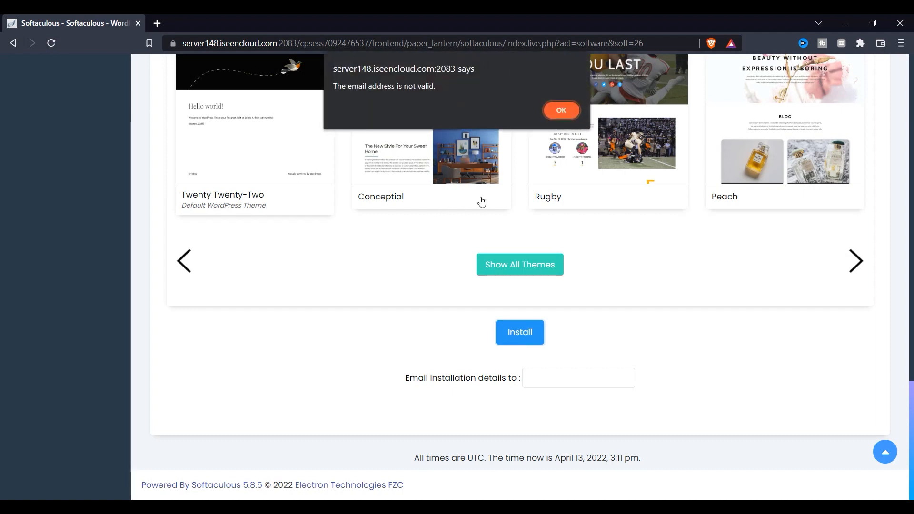
click(576, 113)
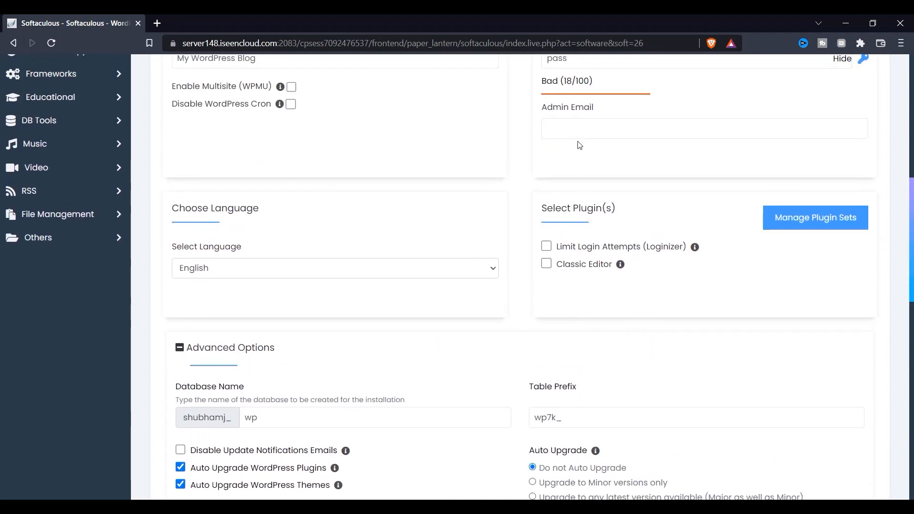
Enter '1' in the empty Admin Email field and scroll through the installation form.
click(580, 132)
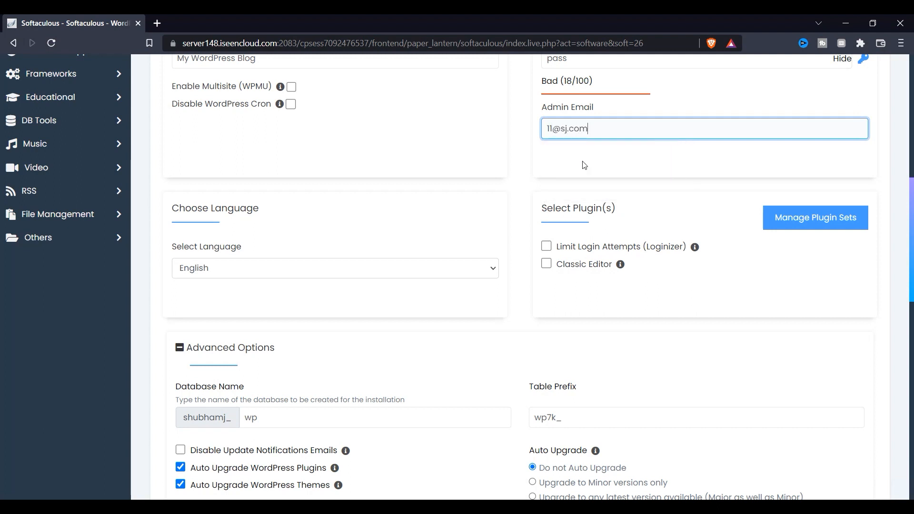
scroll(585, 165, down, 15)
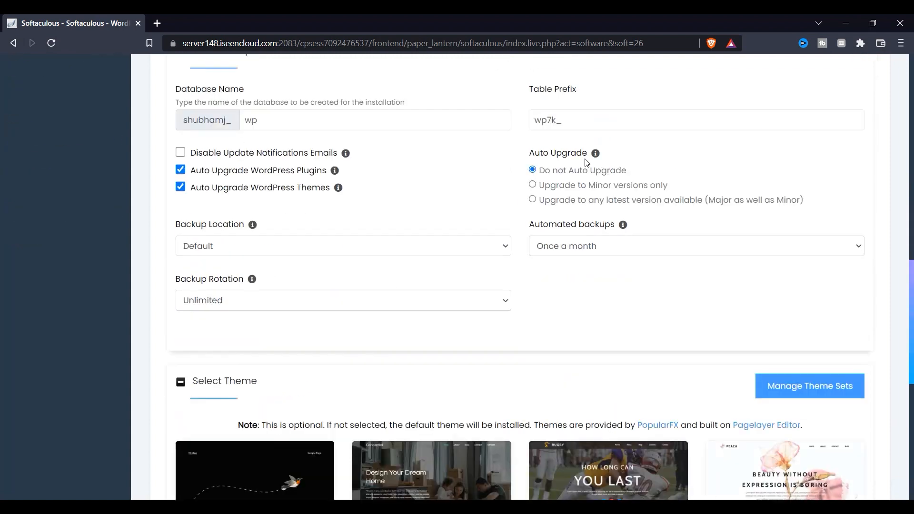
scroll(547, 352, up, 3)
scroll(375, 186, up, 6)
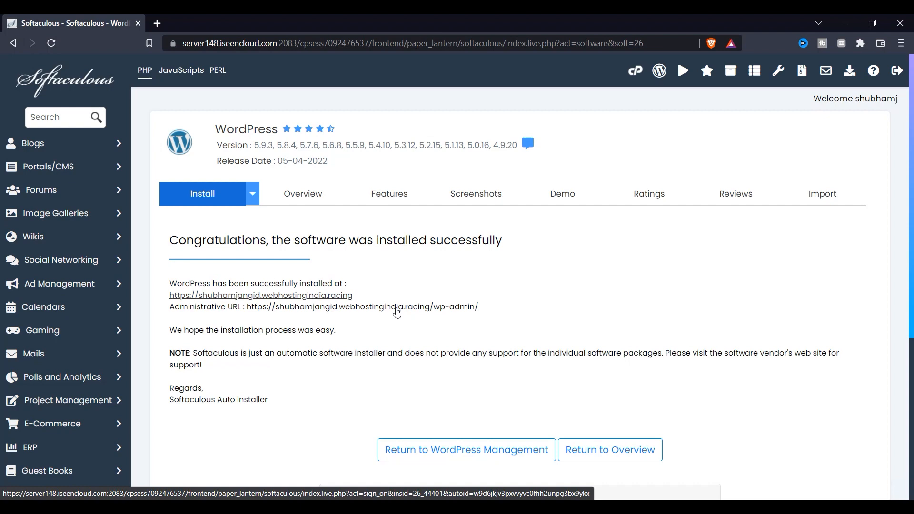
Open the wp-admin URL and the site URL in new tabs, returning to the success page.
click(397, 313)
click(110, 23)
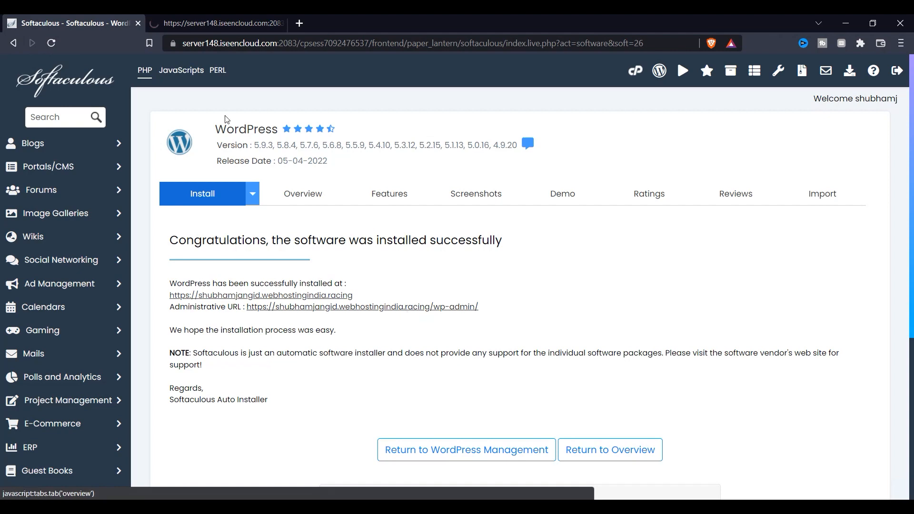
click(272, 296)
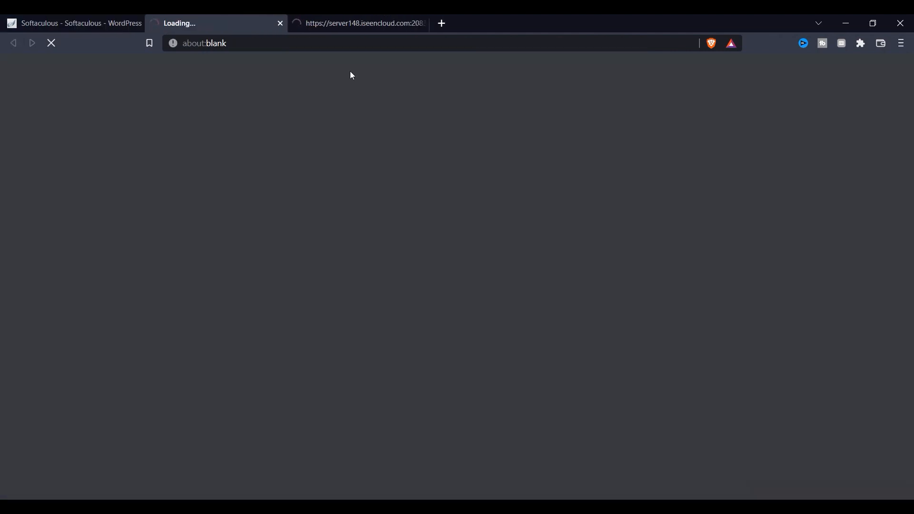
click(346, 19)
click(73, 23)
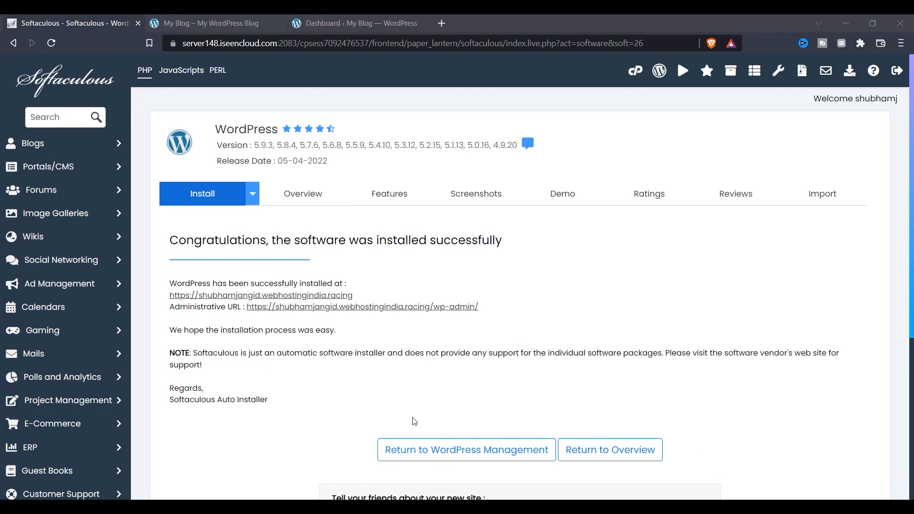
View the new 'My Blog' site and Dashboard, close the site tab, and go to Appearance > Themes.
click(245, 24)
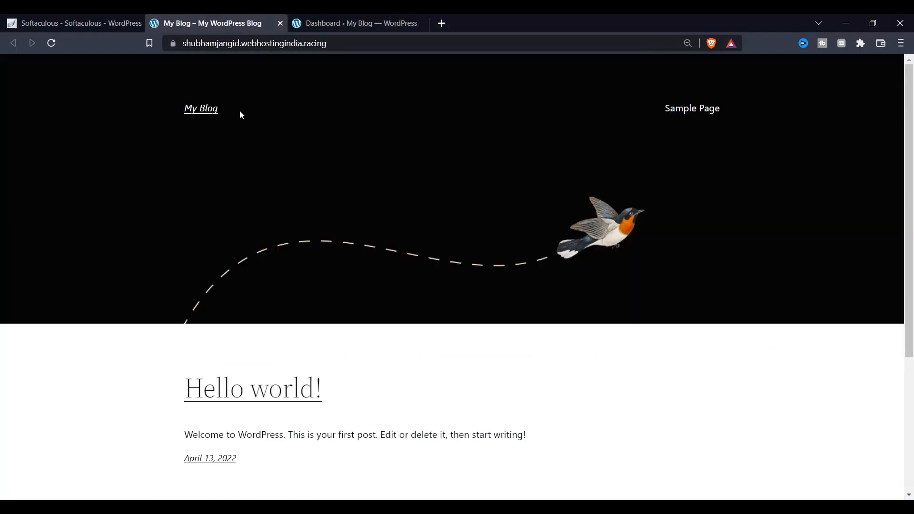
key(ctrl+Tab)
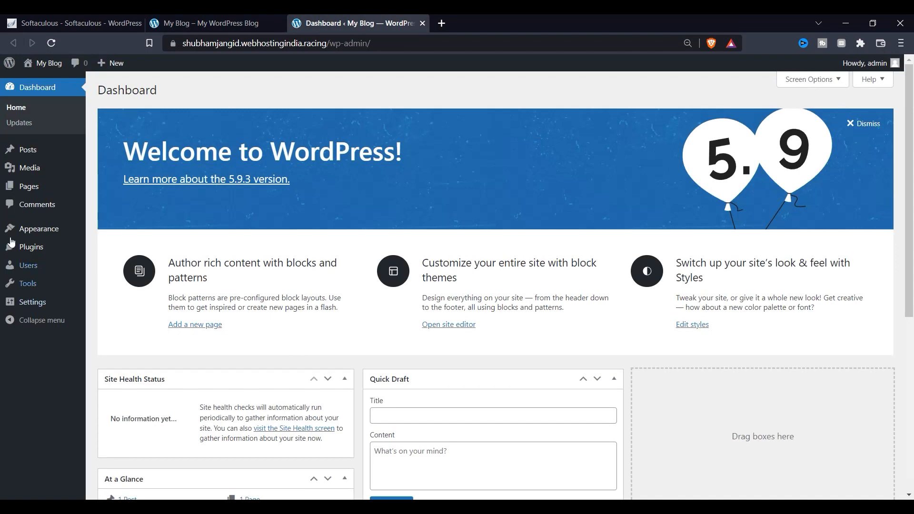
mouse_move(78, 175)
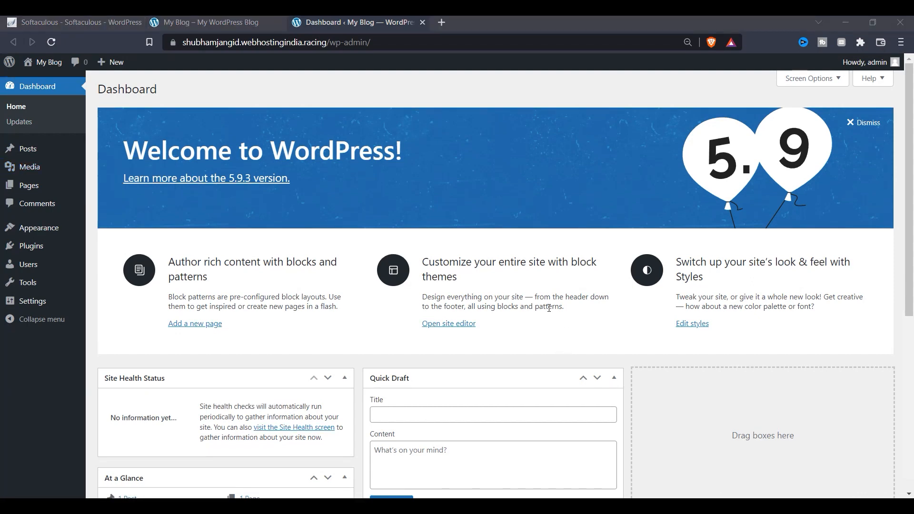
click(282, 23)
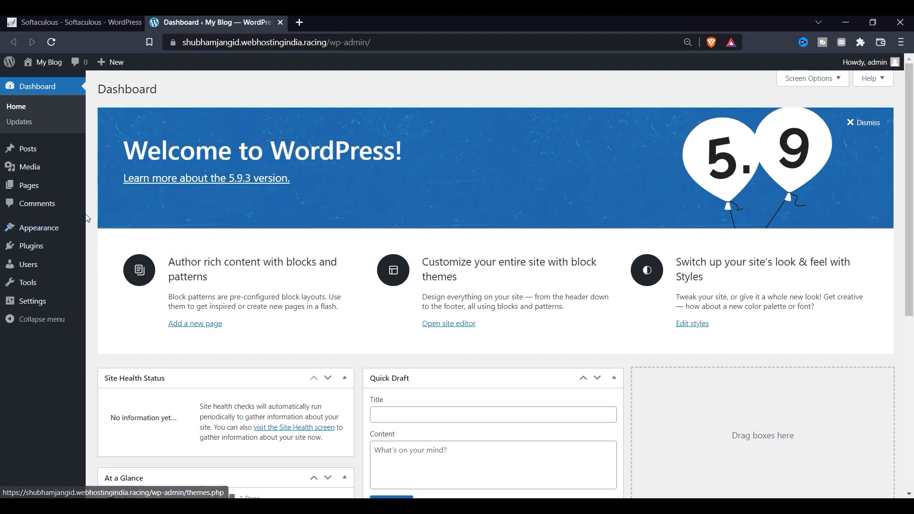
click(96, 235)
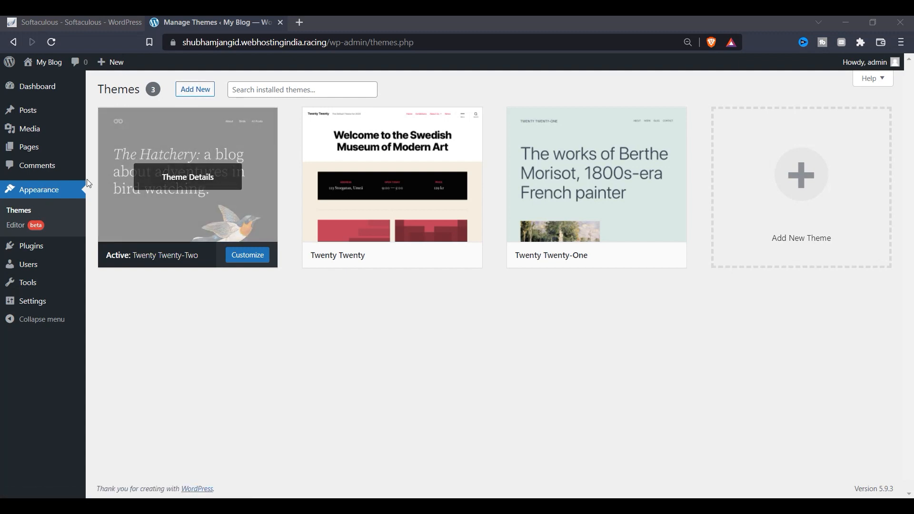
click(203, 92)
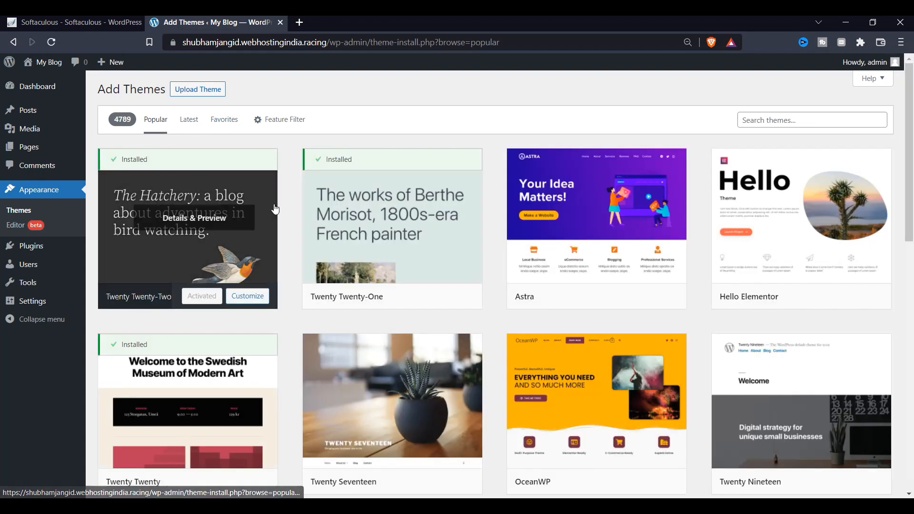
scroll(346, 363, down, 1)
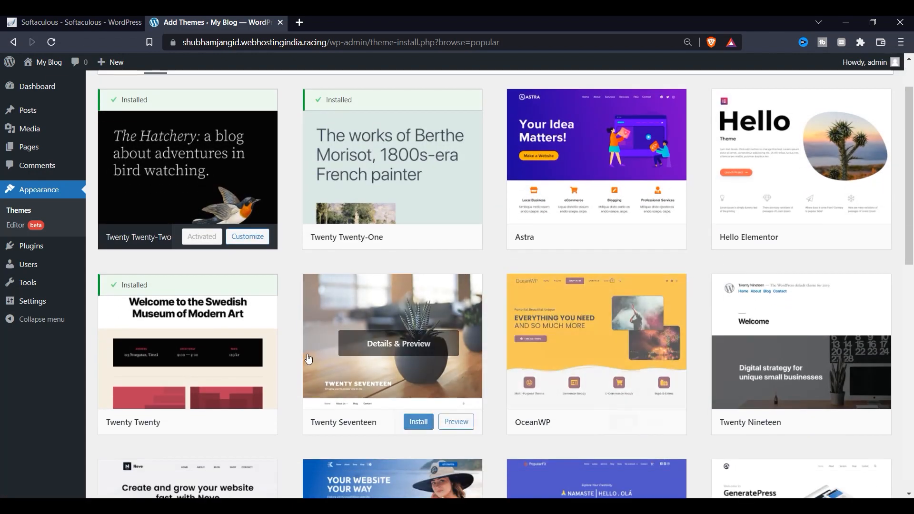
scroll(792, 200, down, 3)
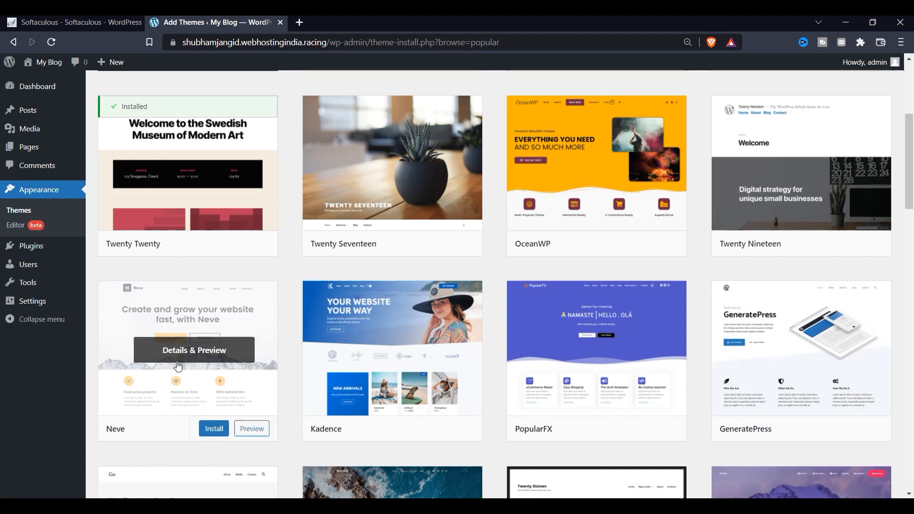
click(178, 366)
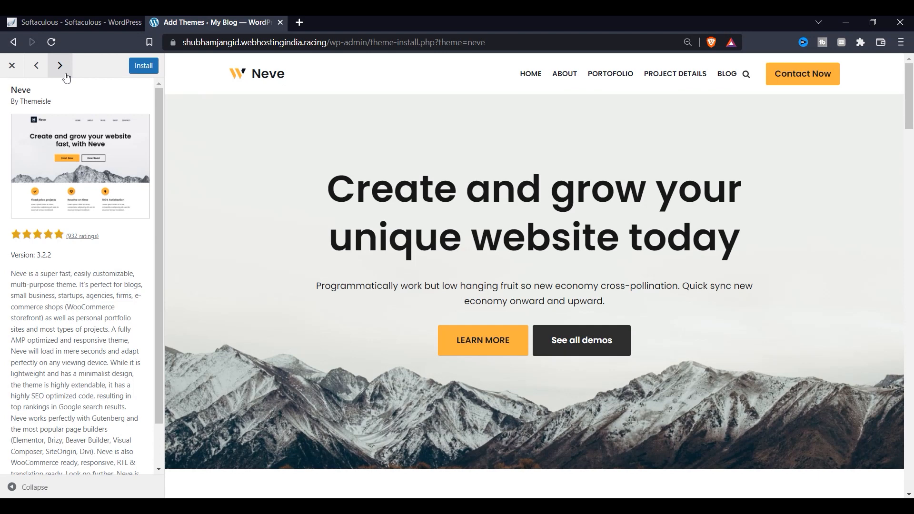
click(60, 66)
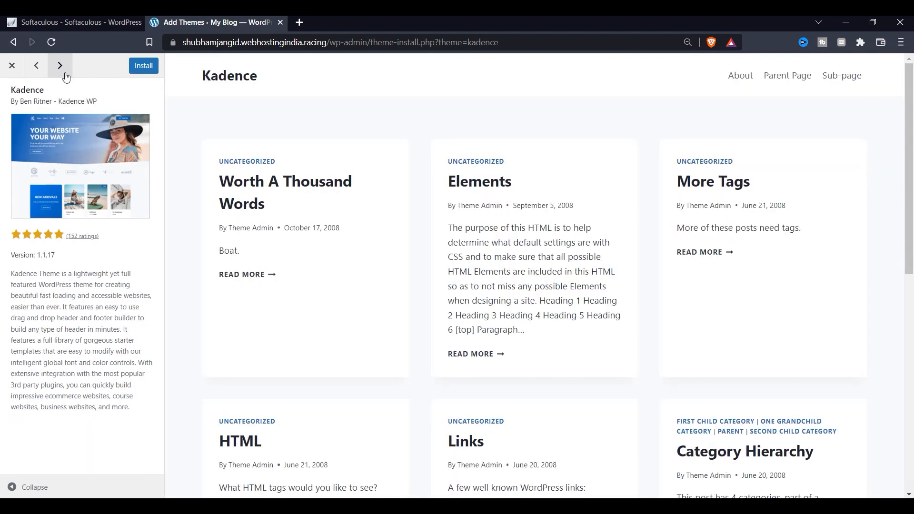
click(66, 76)
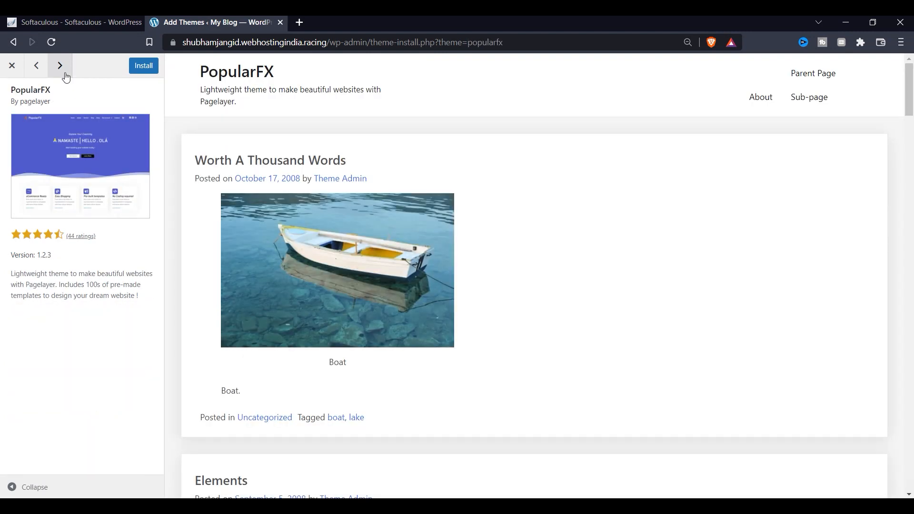
click(65, 73)
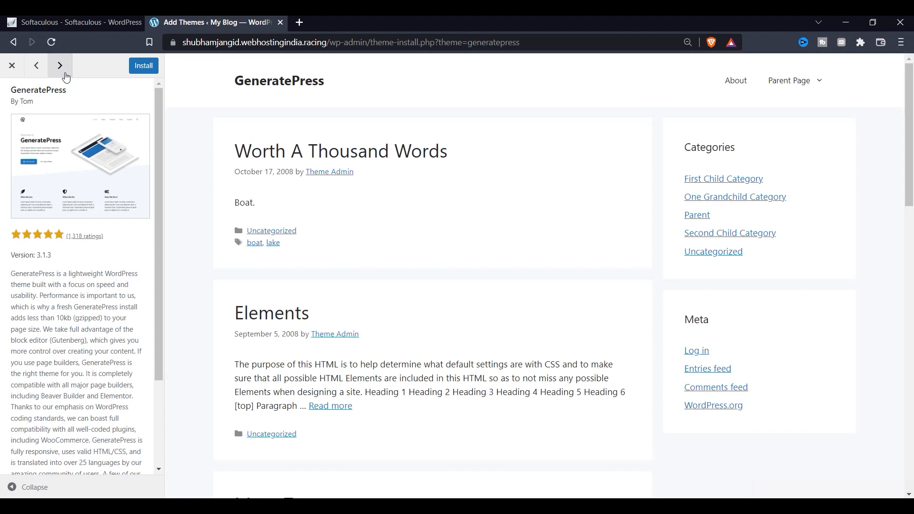
click(66, 78)
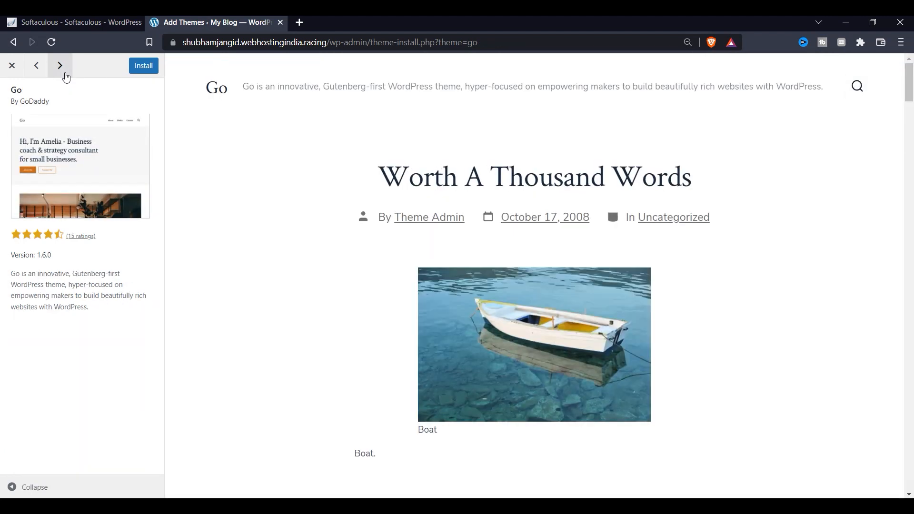
click(66, 77)
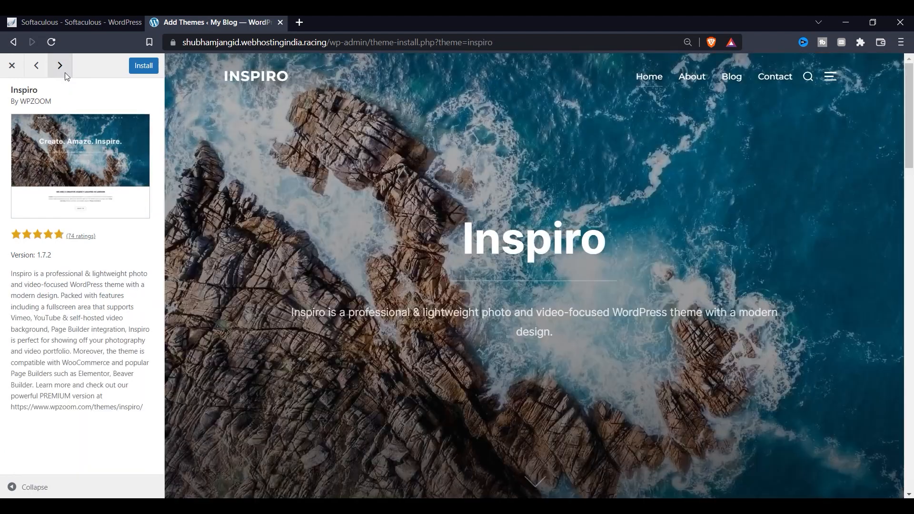
click(67, 77)
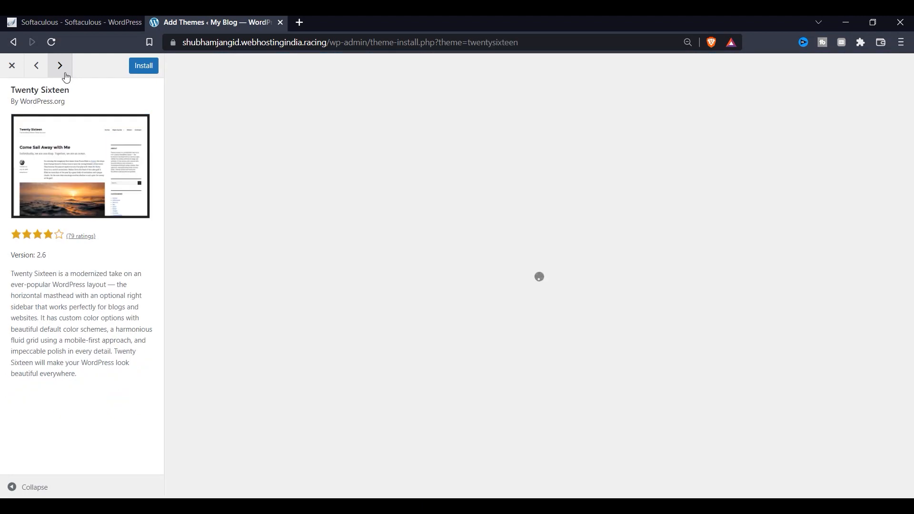
click(13, 67)
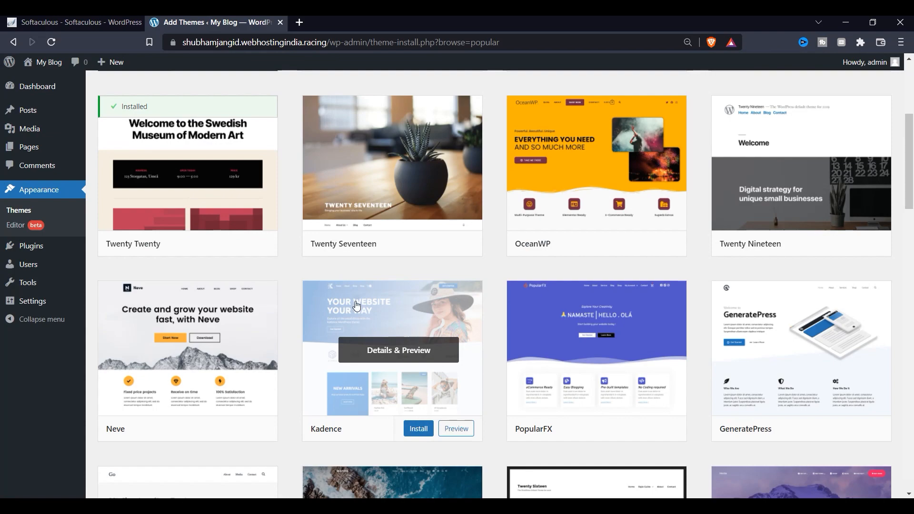
Install Neve from its theme preview and activate it as the site's theme.
click(213, 428)
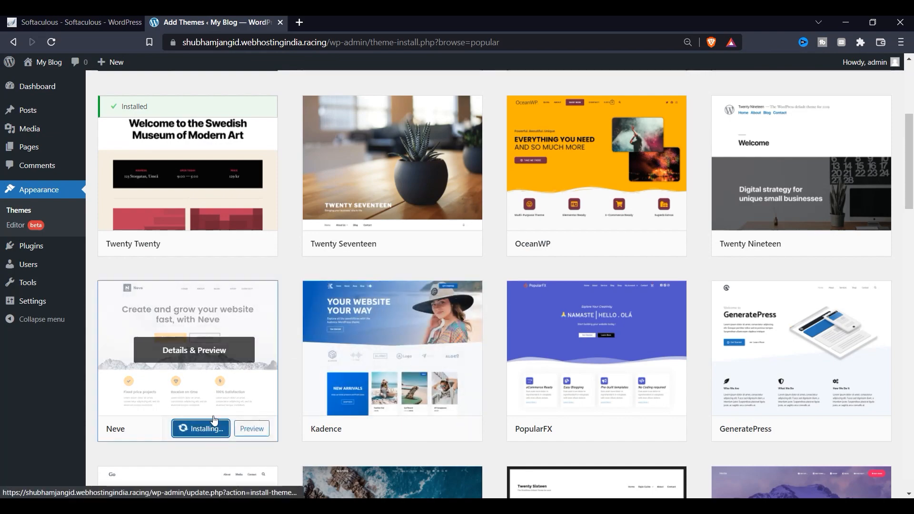
click(212, 333)
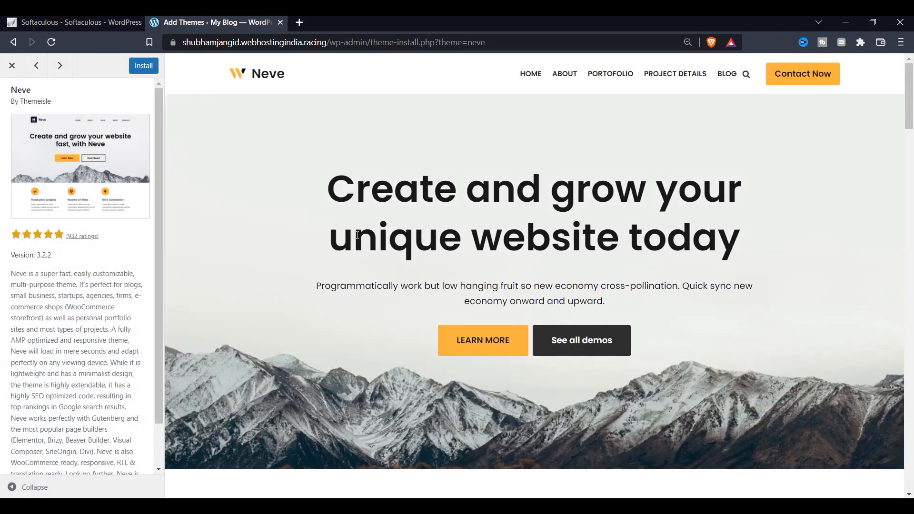
click(143, 66)
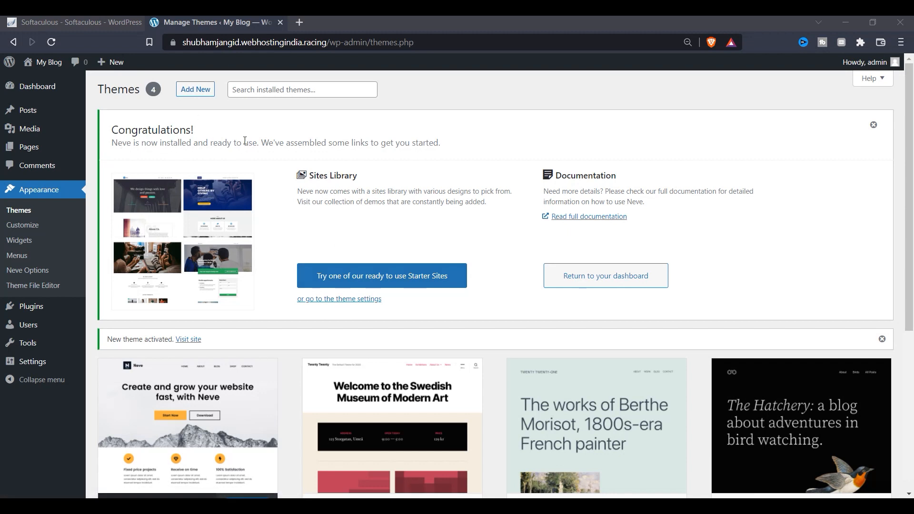
drag(281, 142, 321, 142)
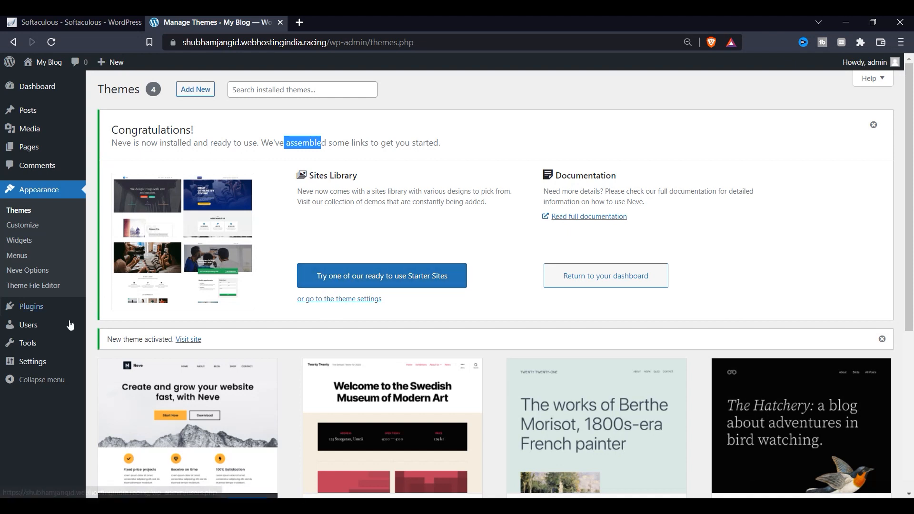
mouse_move(53, 310)
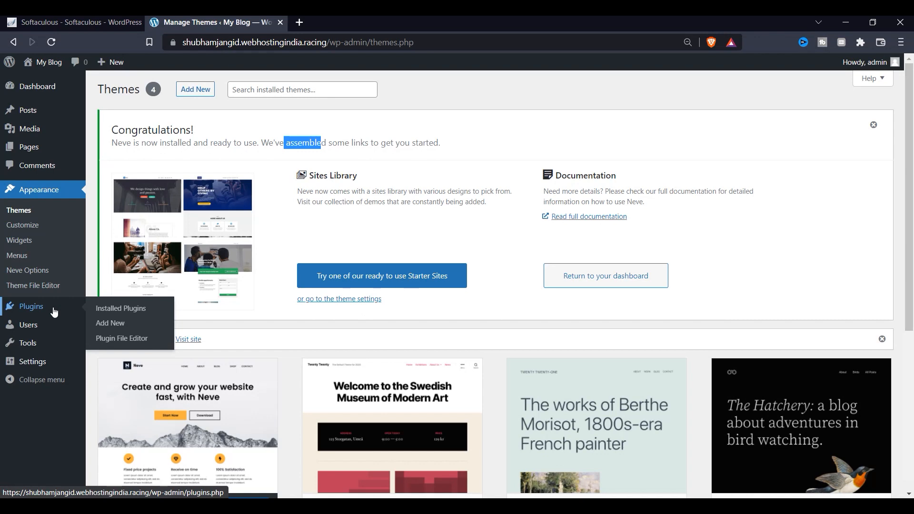
Bulk-delete the Hello Dolly and Akismet Anti-Spam plugins from Installed Plugins, confirming with OK.
click(54, 312)
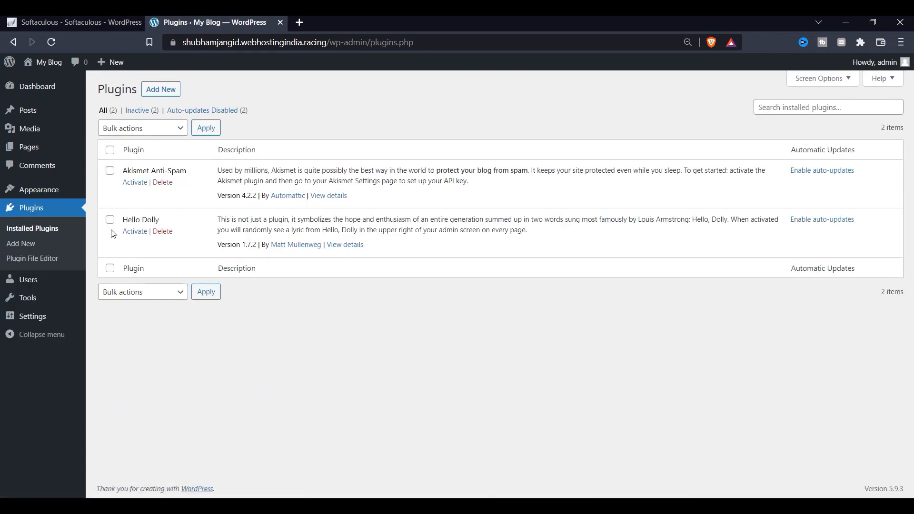
click(110, 221)
click(111, 172)
click(164, 128)
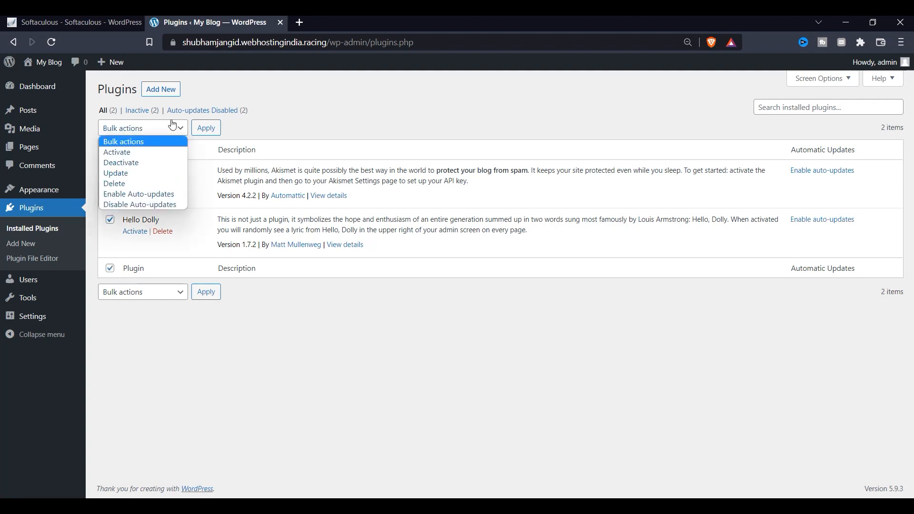
click(137, 184)
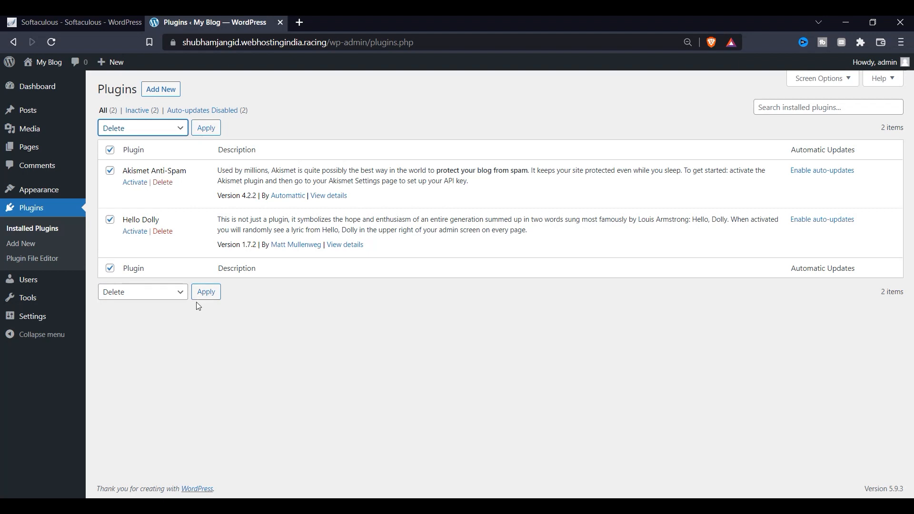
click(169, 132)
click(169, 136)
click(206, 127)
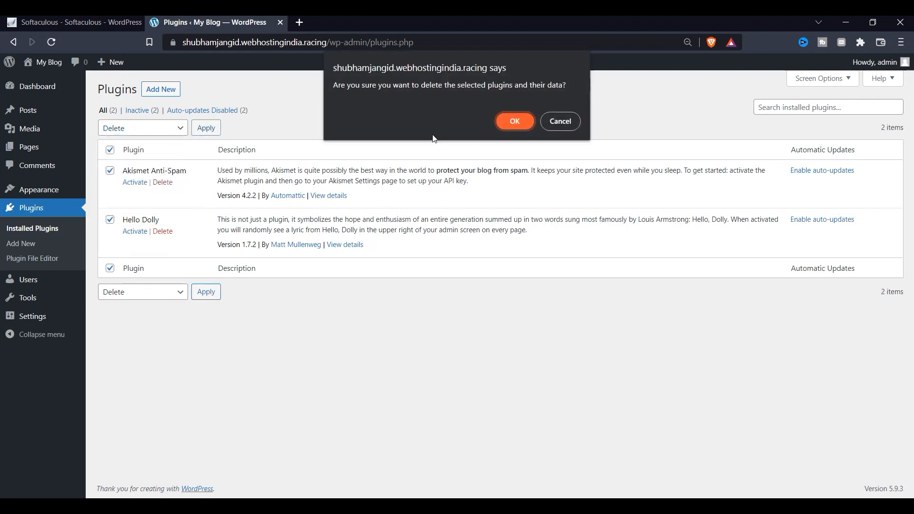
key(Return)
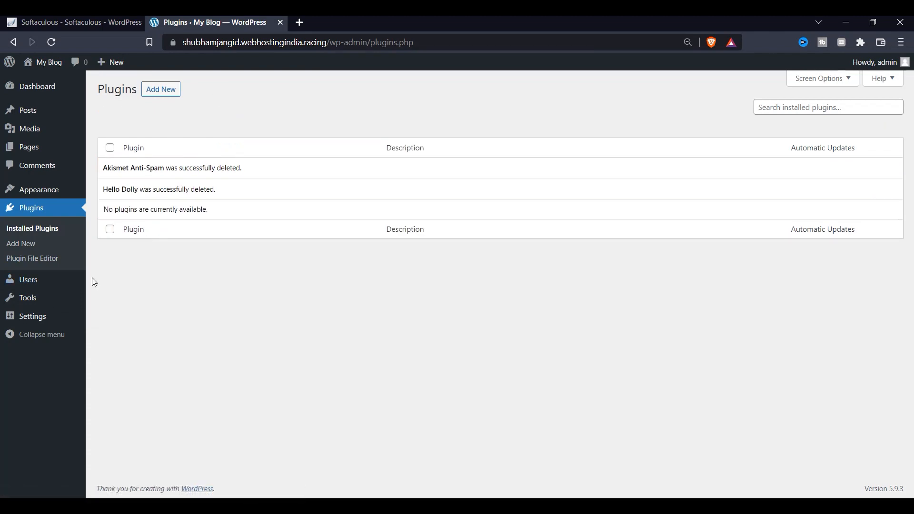
Go to the installed themes and delete the Twenty Twenty theme.
mouse_move(44, 201)
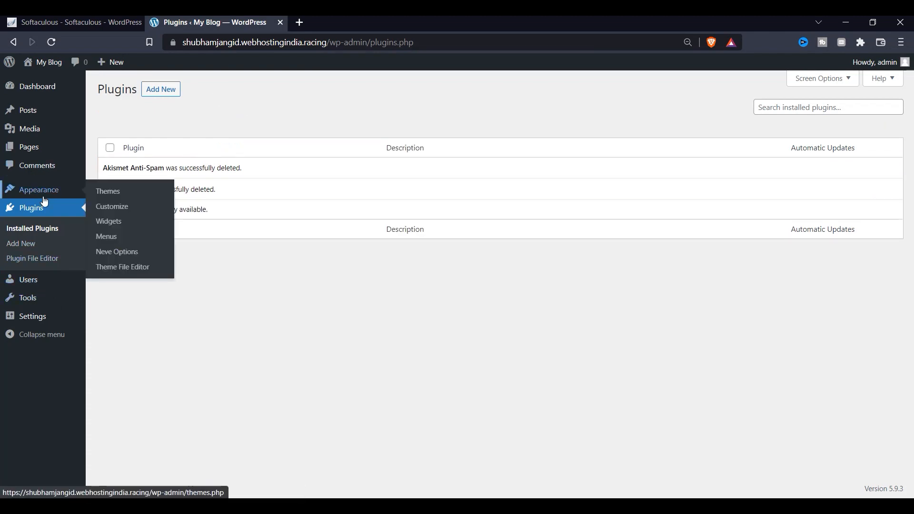
click(99, 195)
scroll(428, 310, down, 4)
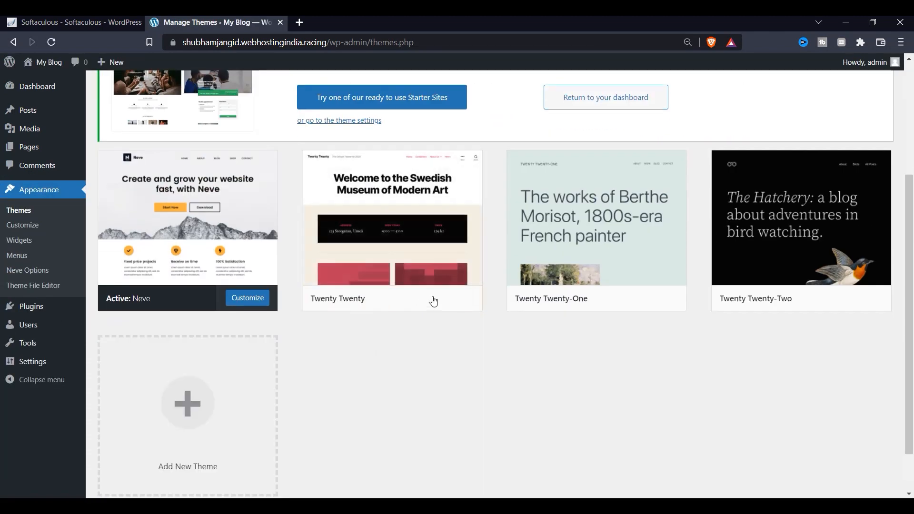
click(392, 225)
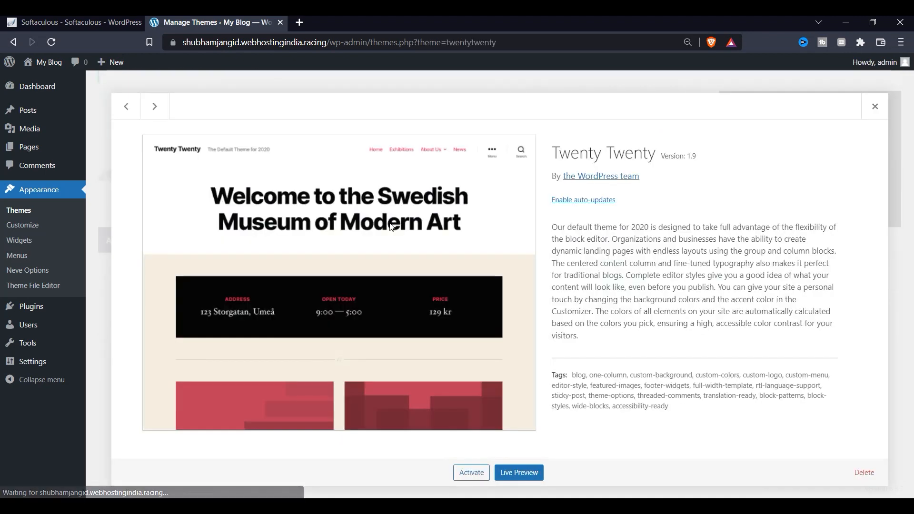
click(865, 472)
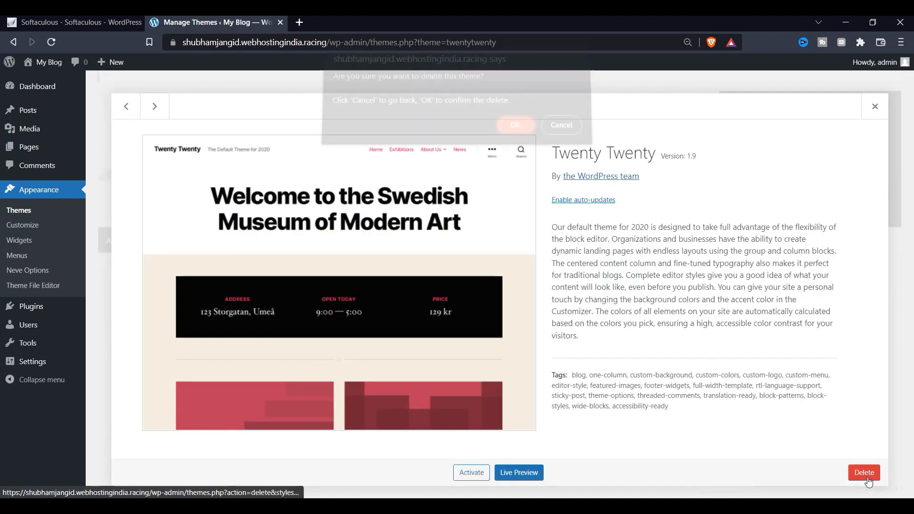
click(518, 133)
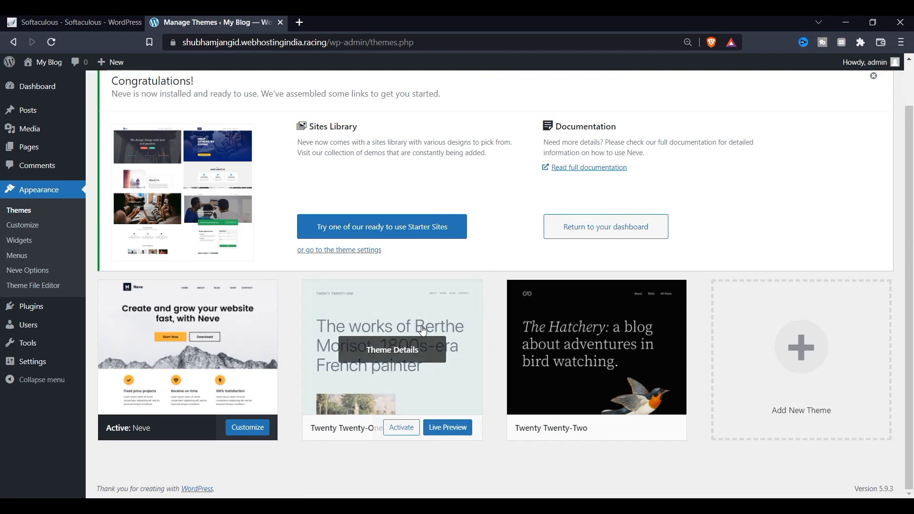
Delete the Twenty Twenty-One and Twenty Twenty-Two themes, leaving only Neve.
click(393, 349)
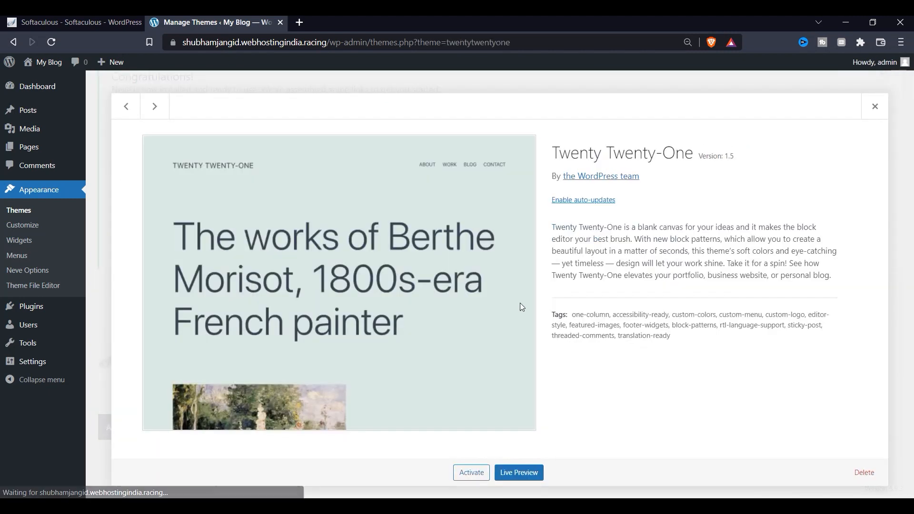
click(865, 473)
click(507, 141)
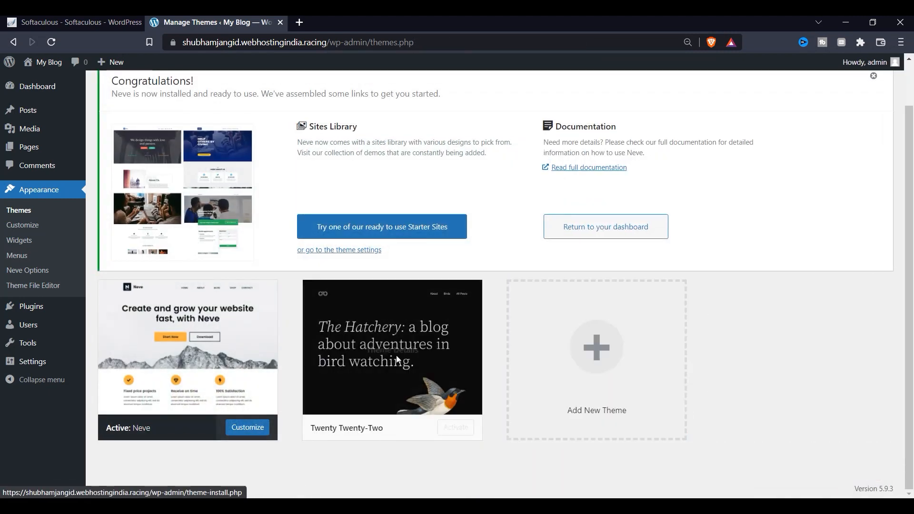
click(466, 350)
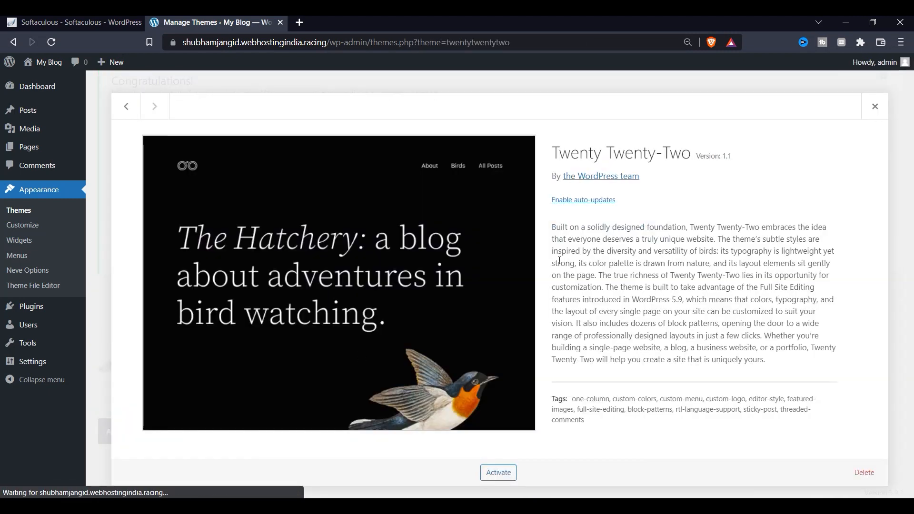
click(864, 472)
click(509, 138)
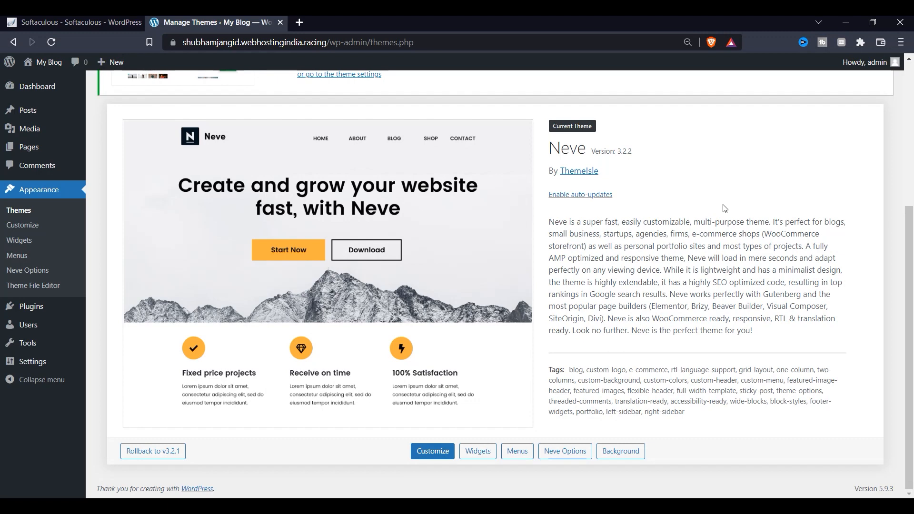
Open Neve's Starter Sites, installing the Cloud Templates & Patterns Collection plugin it requires.
scroll(884, 190, up, 5)
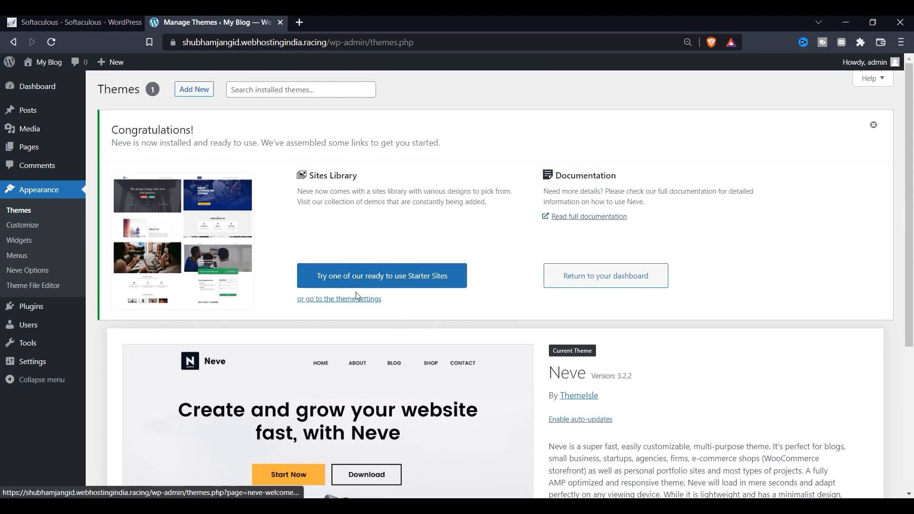
click(403, 274)
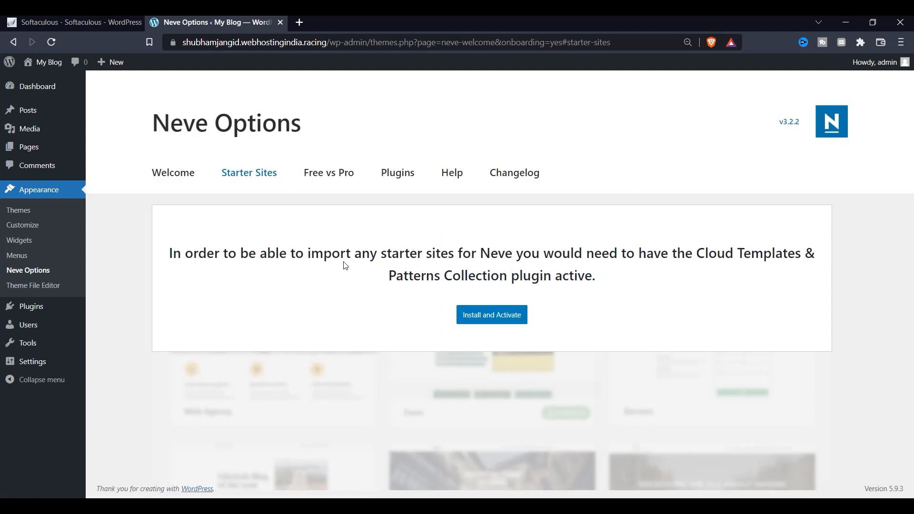
click(482, 317)
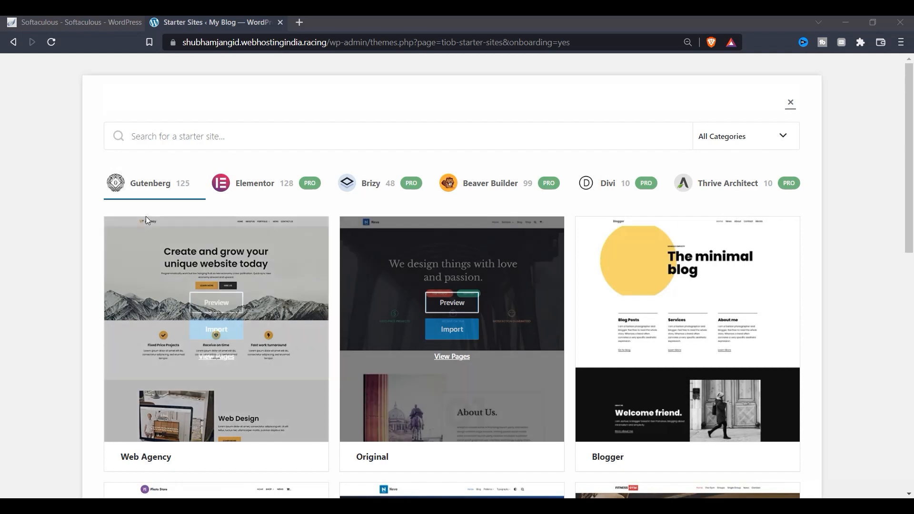
Scroll through the 125 Gutenberg starter templates to find the Interior Design card.
scroll(212, 286, down, 3)
scroll(211, 327, up, 3)
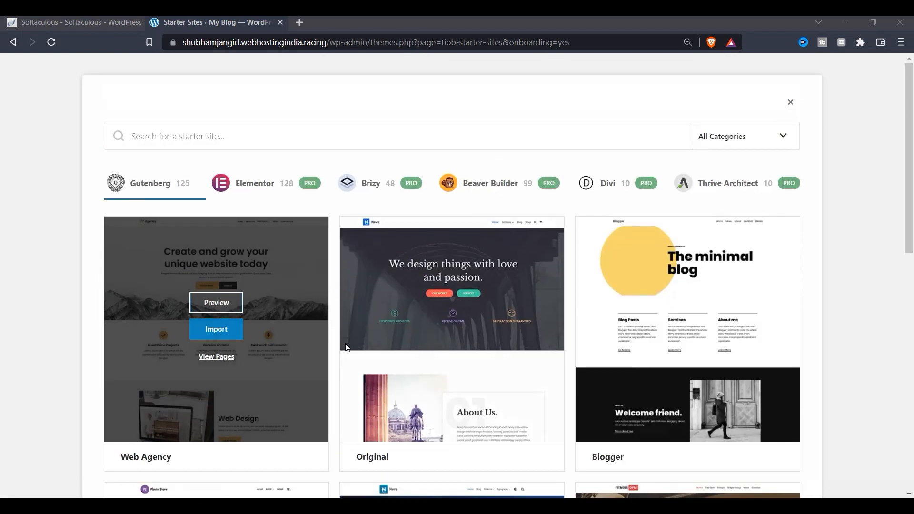
scroll(674, 300, down, 6)
scroll(320, 353, down, 3)
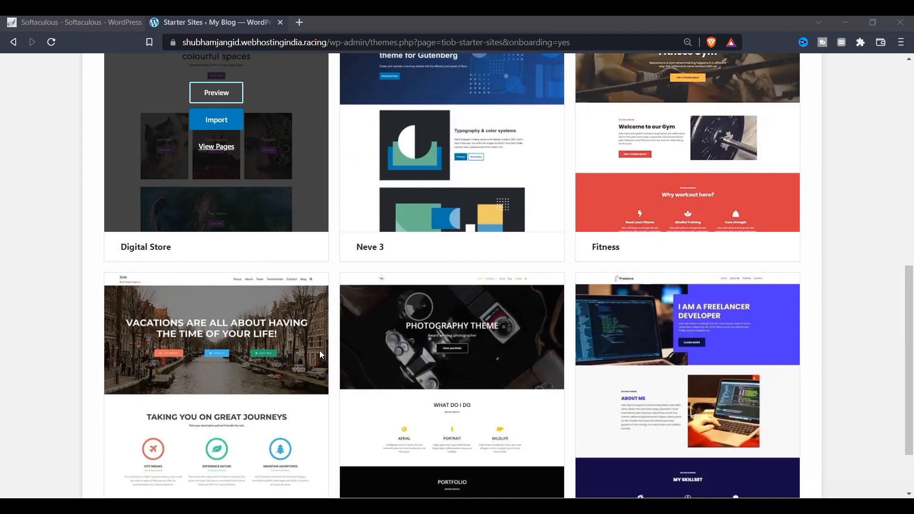
scroll(679, 344, up, 4)
scroll(680, 345, up, 6)
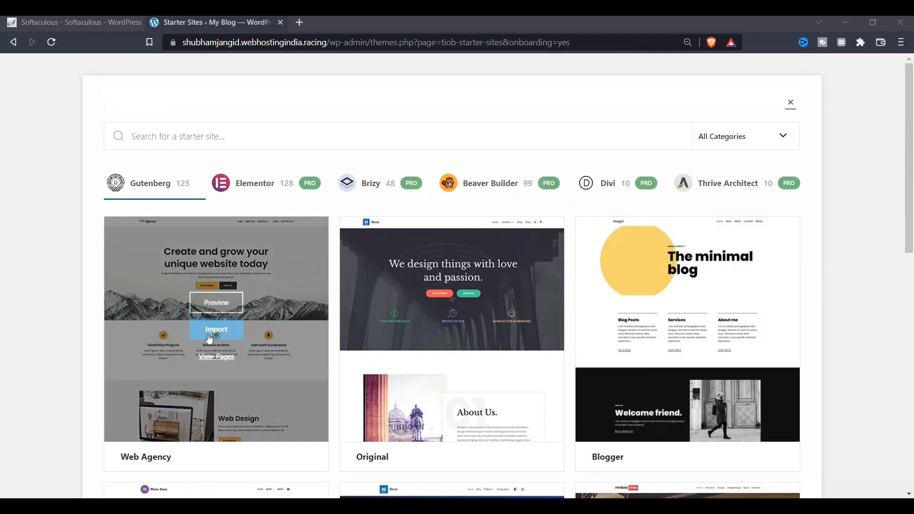
scroll(273, 379, down, 3)
scroll(184, 286, up, 3)
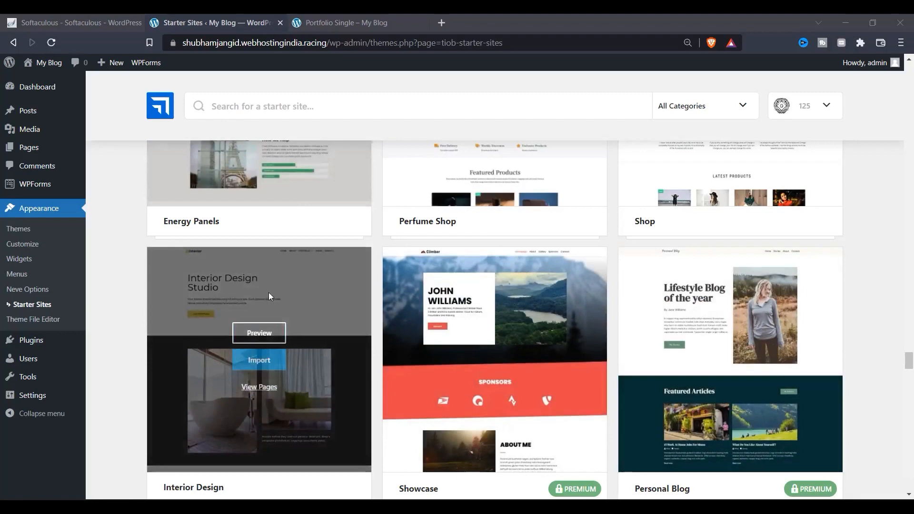
scroll(283, 307, down, 4)
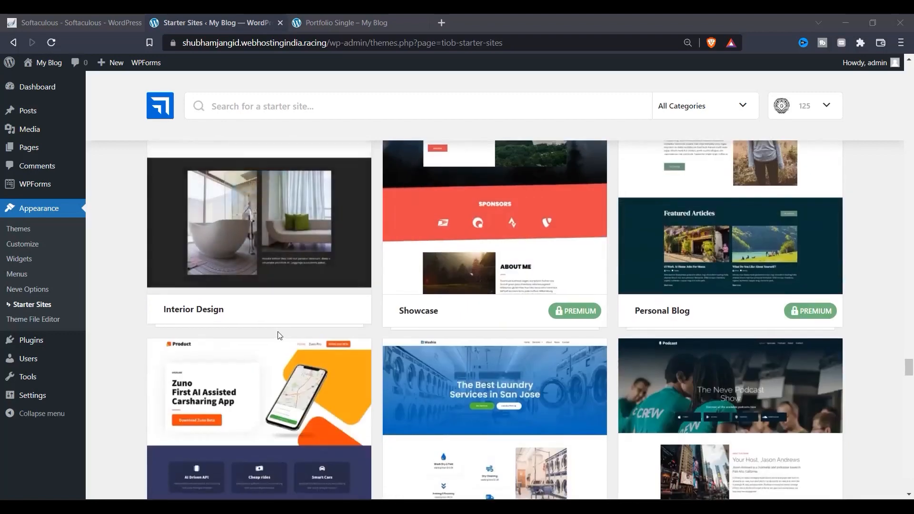
scroll(259, 329, up, 1)
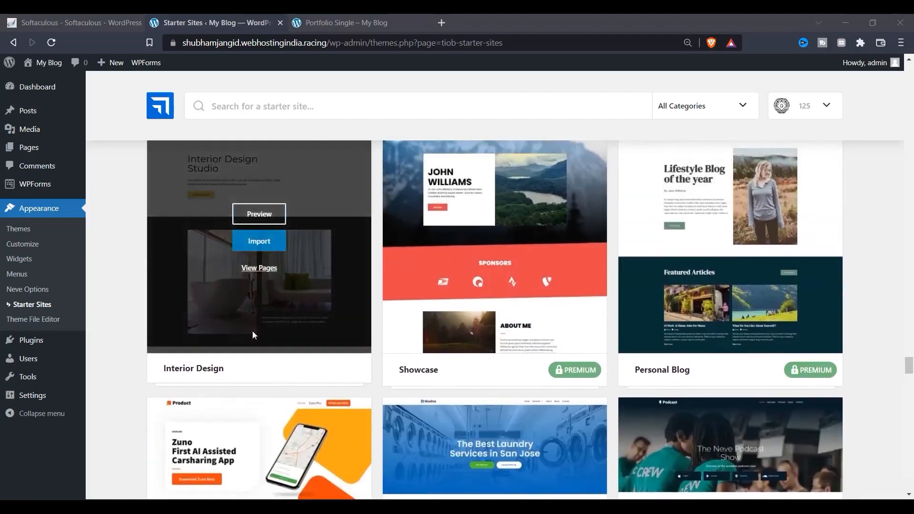
Import Interior Design as an entire site with Cleanup previous import and WPForms enabled.
click(255, 240)
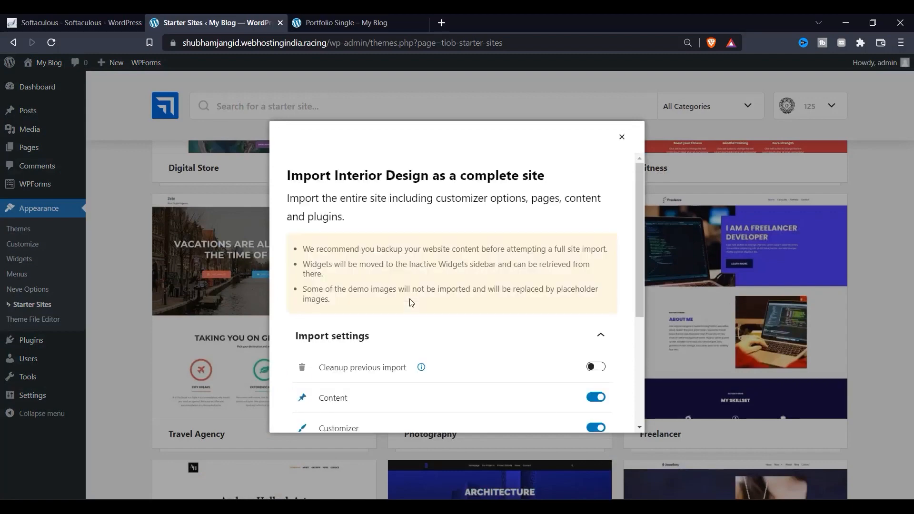
scroll(409, 302, down, 5)
scroll(444, 266, up, 4)
click(596, 366)
scroll(593, 329, down, 4)
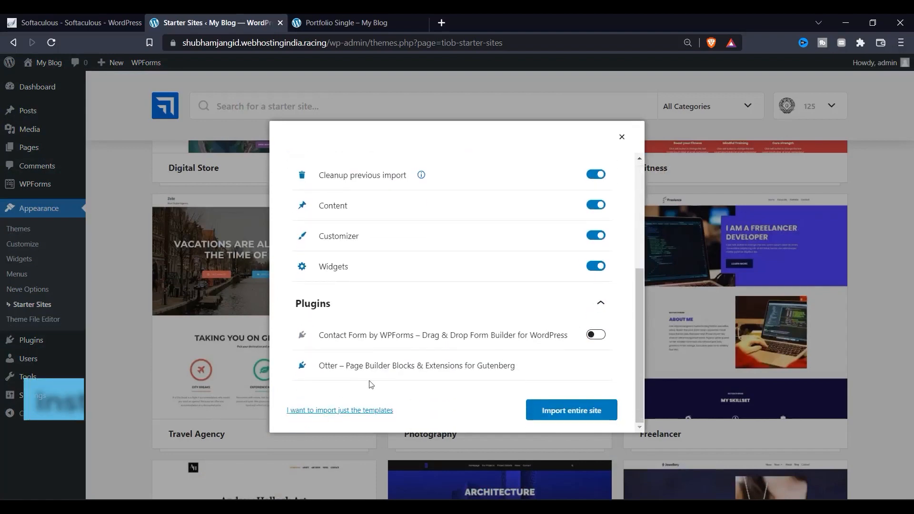
click(593, 336)
click(590, 410)
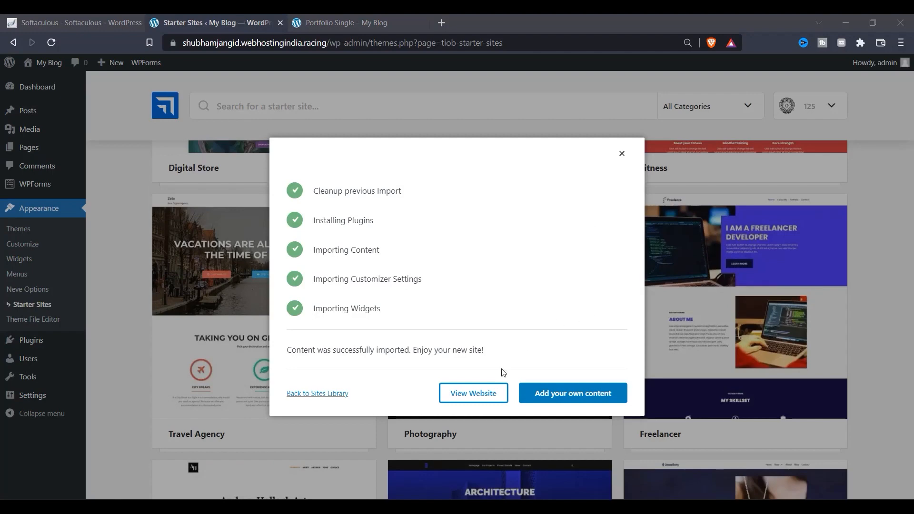
Open the imported Interior Design Studio website and scroll through its home page.
click(466, 399)
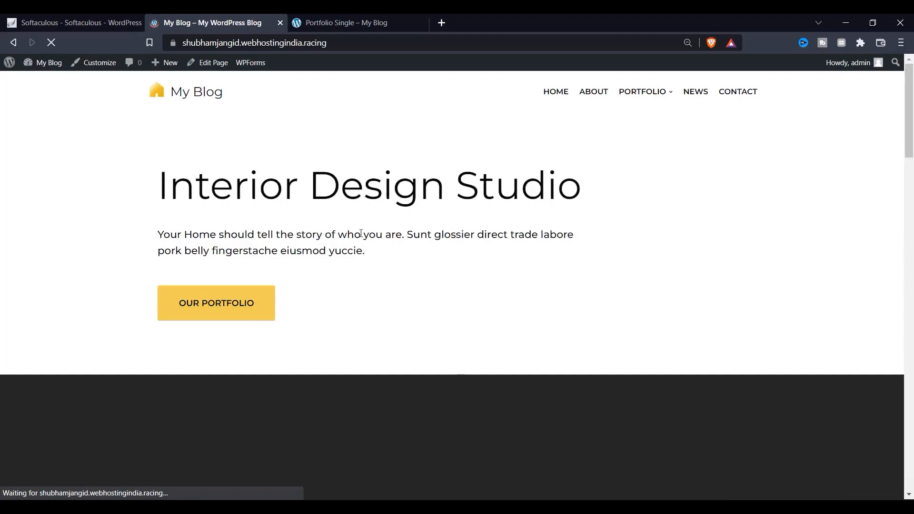
scroll(285, 214, down, 10)
scroll(329, 234, up, 5)
scroll(337, 228, up, 5)
drag(209, 186, 521, 186)
scroll(387, 252, down, 10)
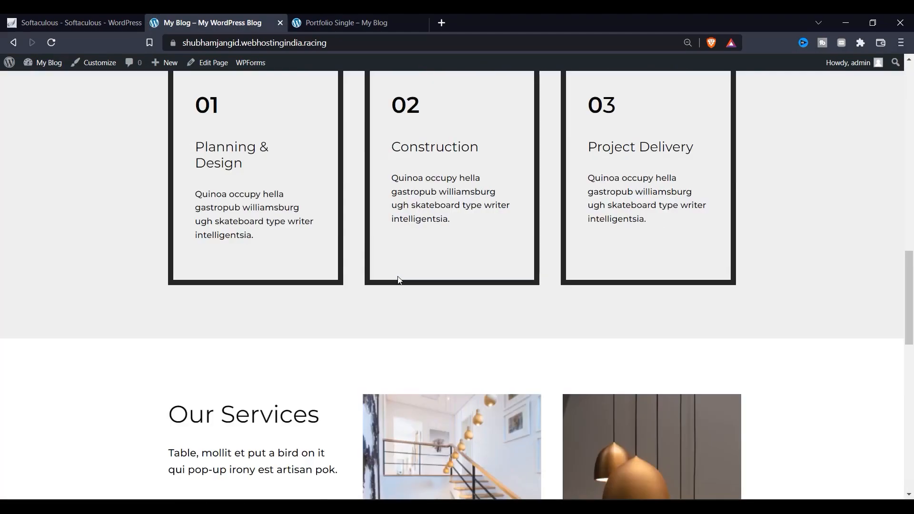
scroll(400, 280, down, 10)
scroll(370, 227, up, 15)
scroll(287, 108, up, 5)
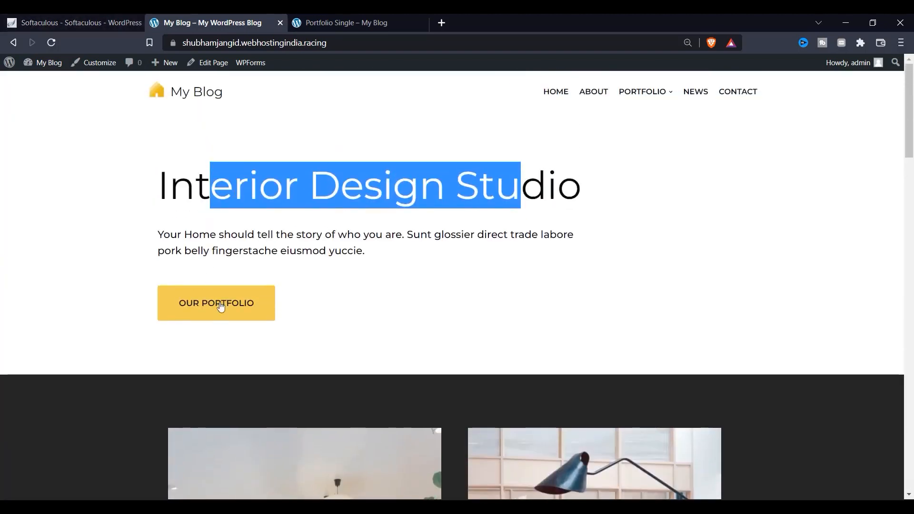
Visit OUR PORTFOLIO, return HOME, then go back to the Softaculous install-success tab.
click(221, 306)
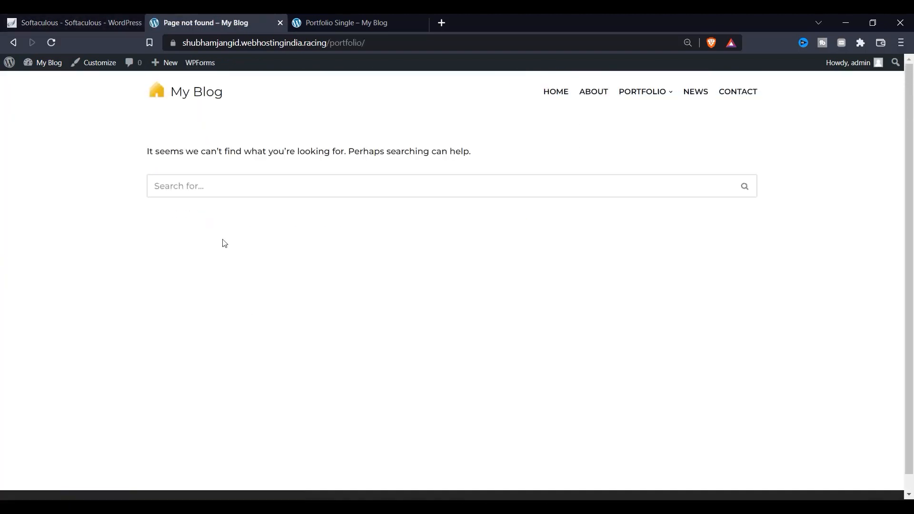
click(559, 93)
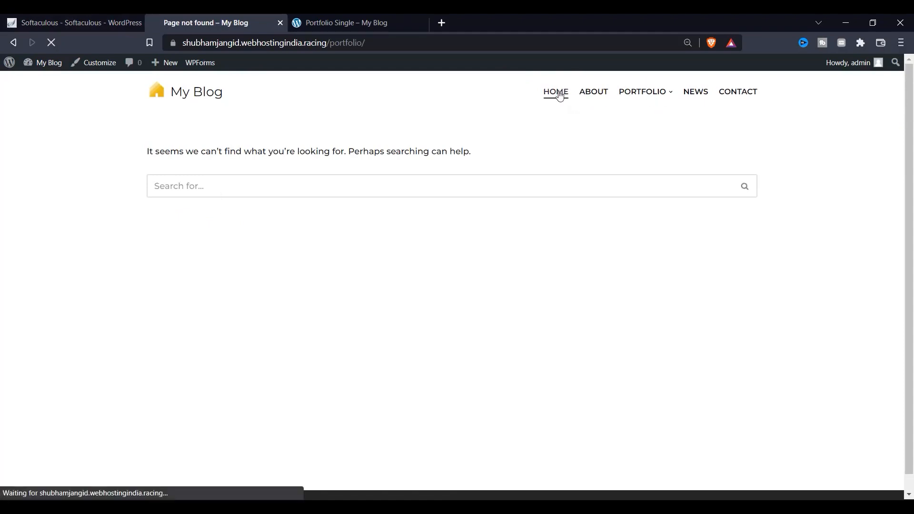
click(72, 19)
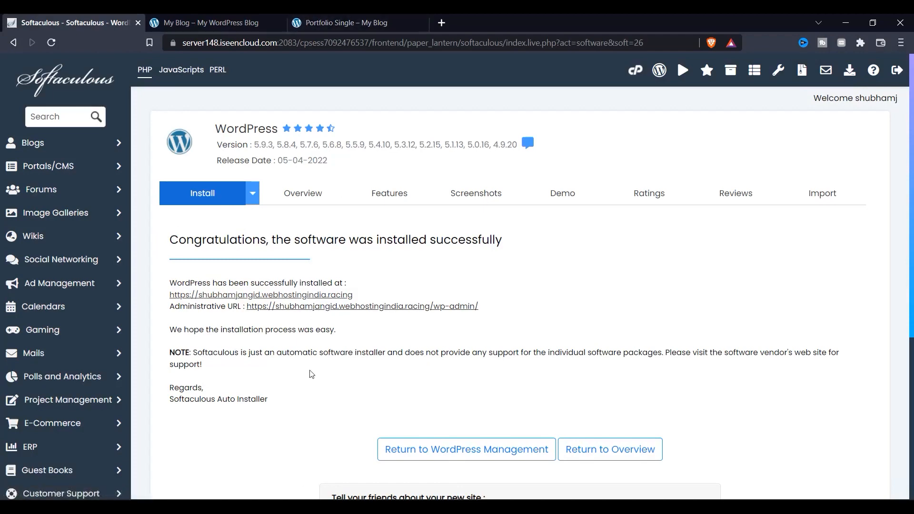
Close the Portfolio Single tab and reload the live site's home page.
click(344, 307)
click(376, 22)
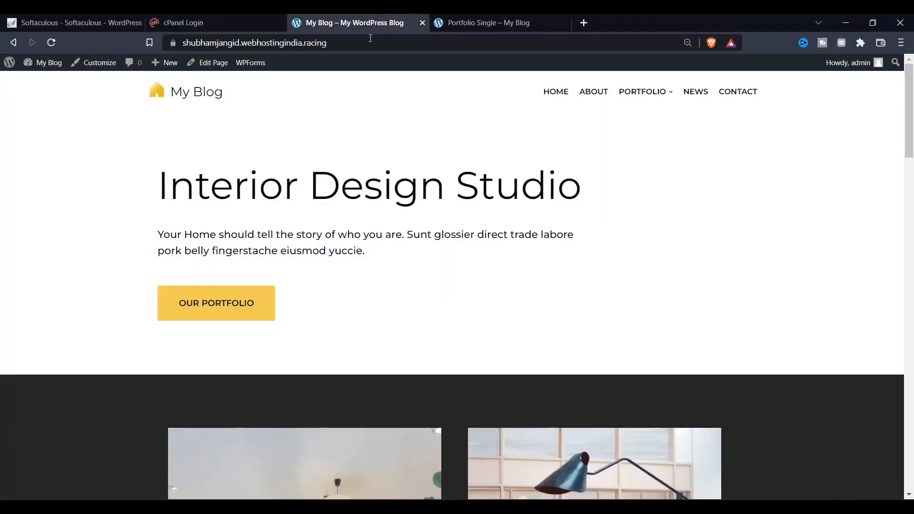
click(467, 19)
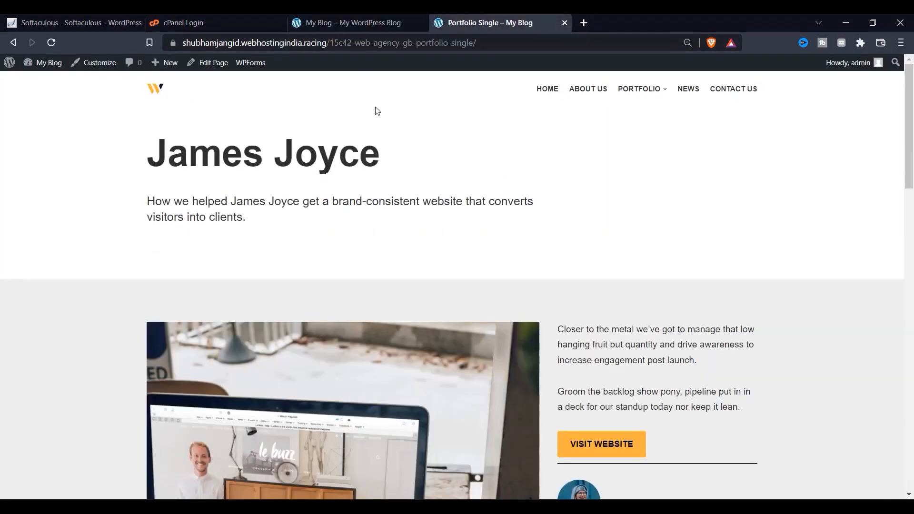
click(565, 26)
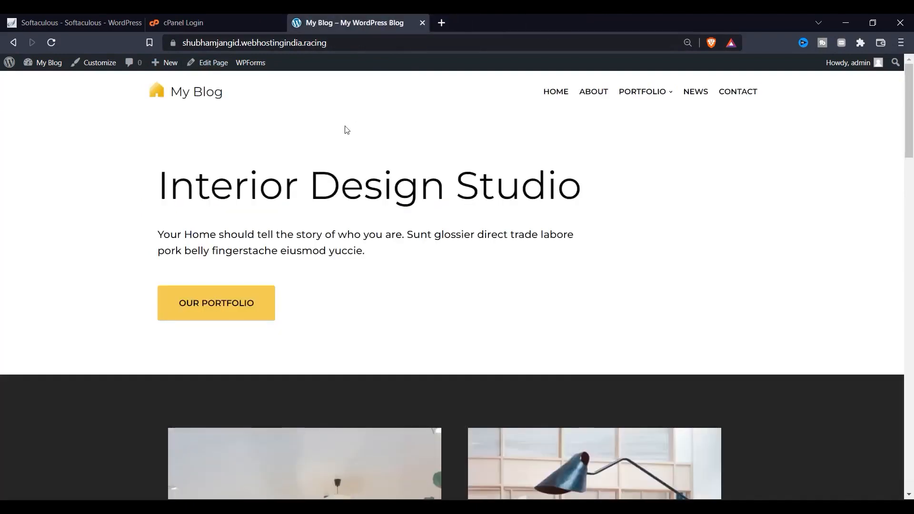
click(51, 49)
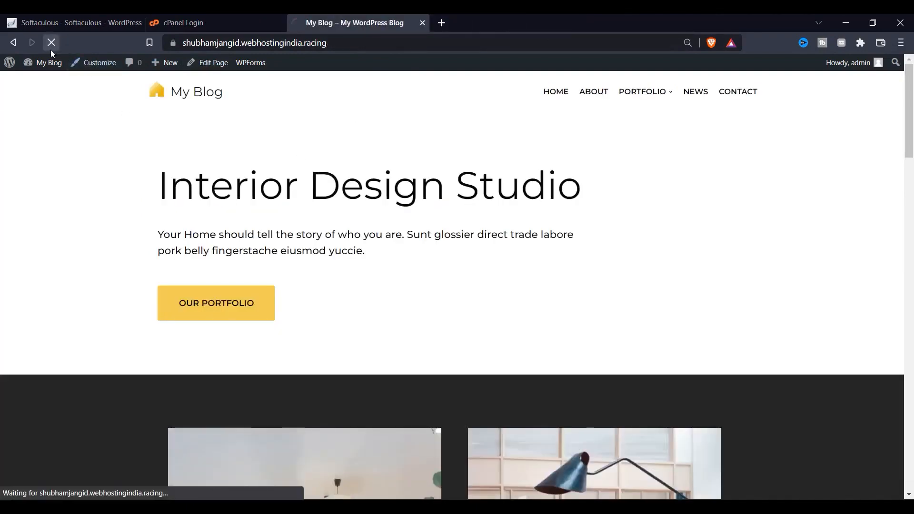
scroll(212, 265, down, 20)
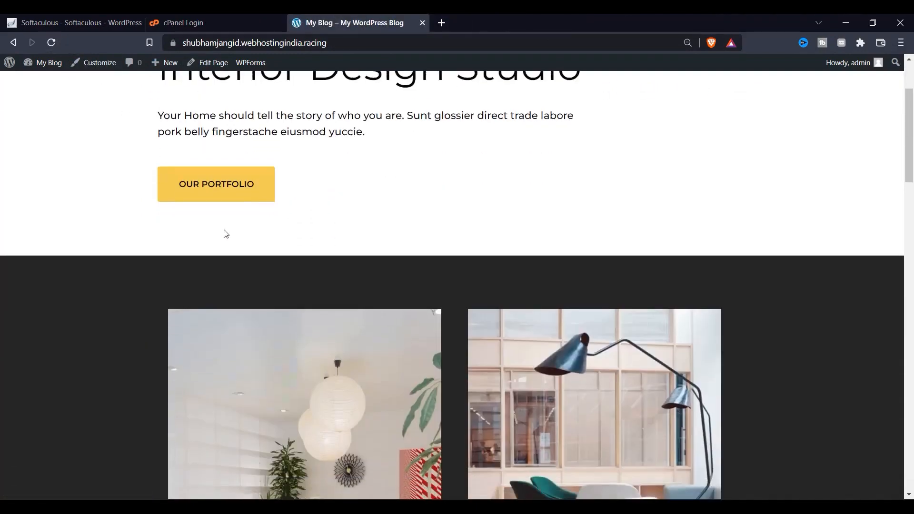
scroll(520, 333, down, 9)
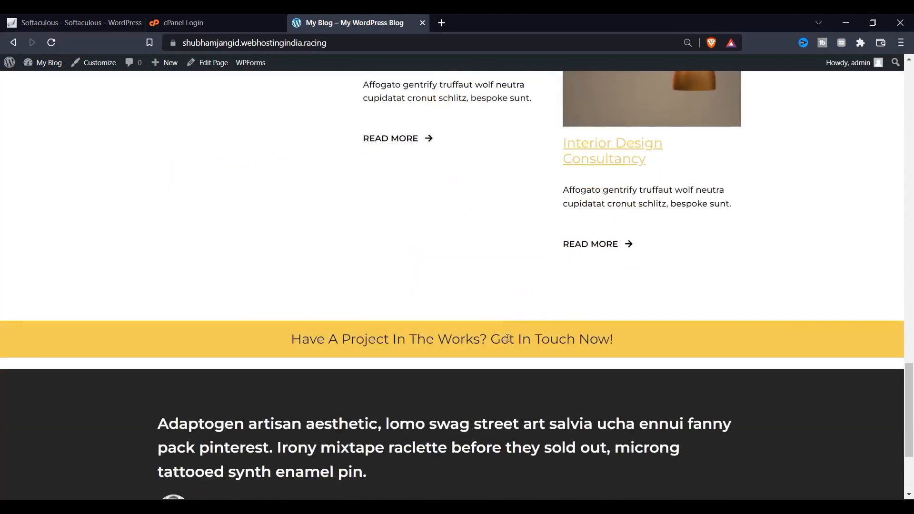
scroll(384, 295, up, 20)
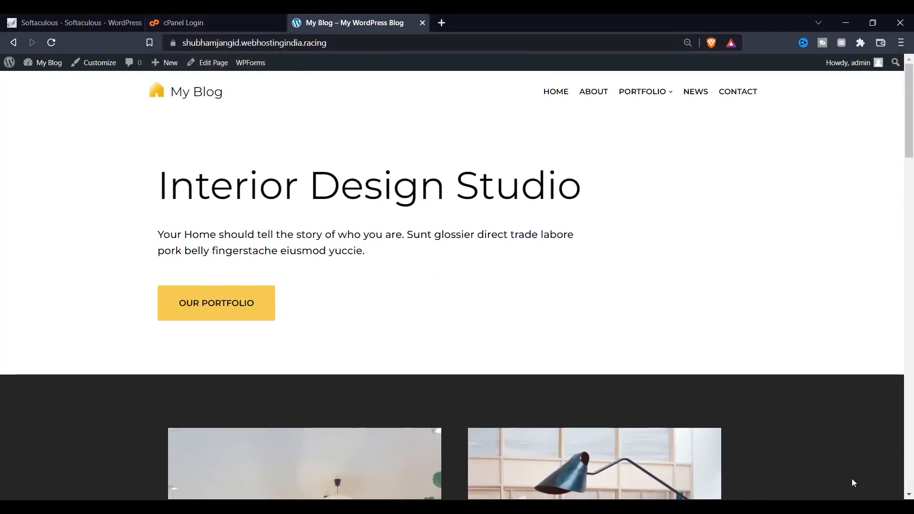
Paste the site address into the cPanel error tab and load its /wp-admin/ dashboard.
click(214, 23)
click(344, 23)
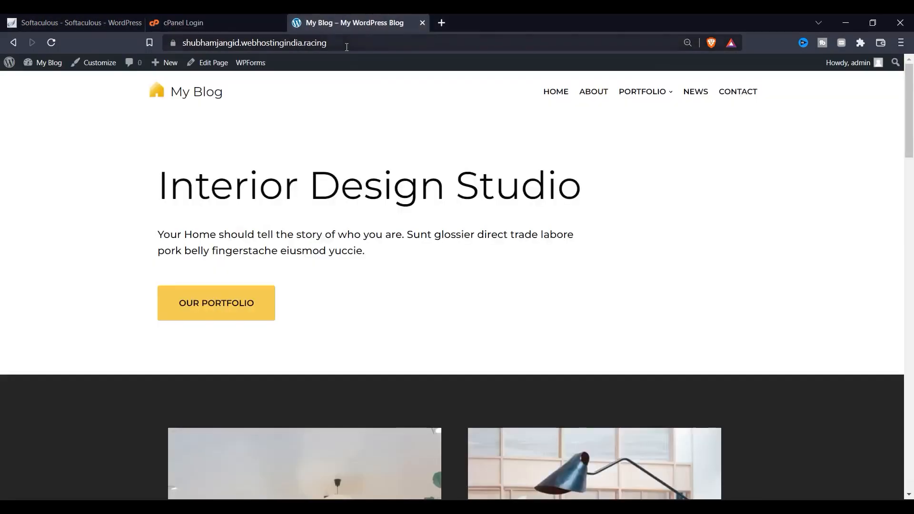
click(346, 43)
key(ctrl+c)
click(272, 19)
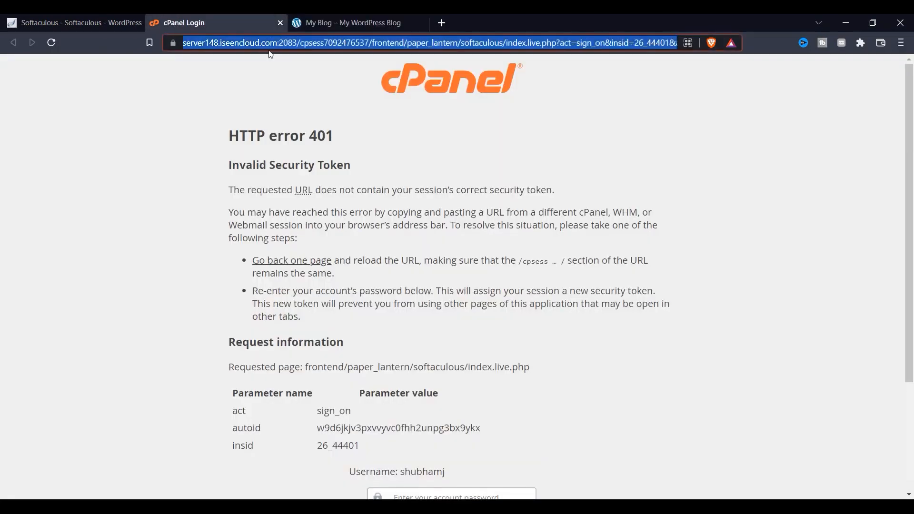
key(ctrl+v)
key(Down)
key(Down)
key(Return)
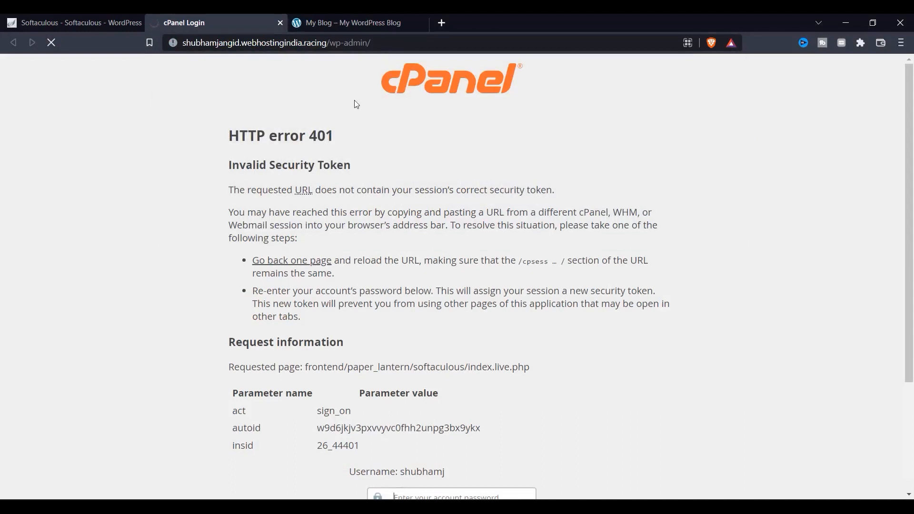
click(345, 28)
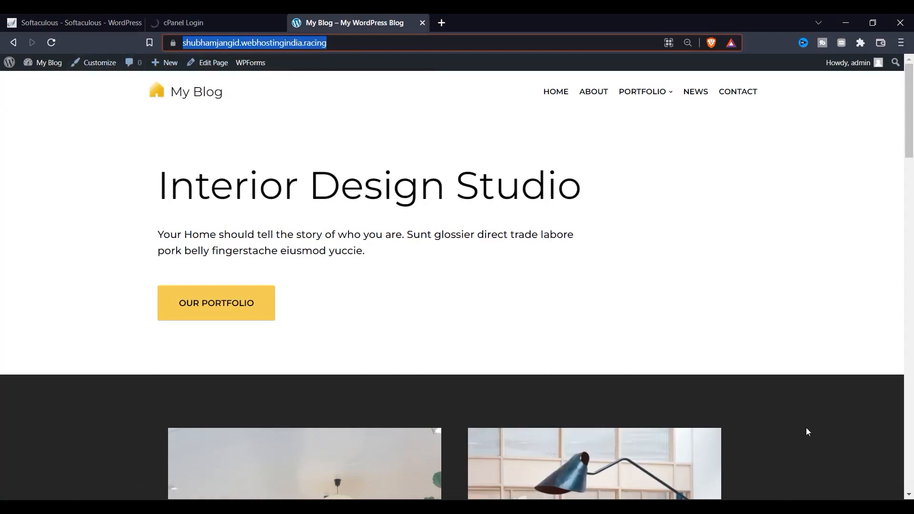
In the Customizer's Layout section, open the Content / Sidebar settings.
click(100, 63)
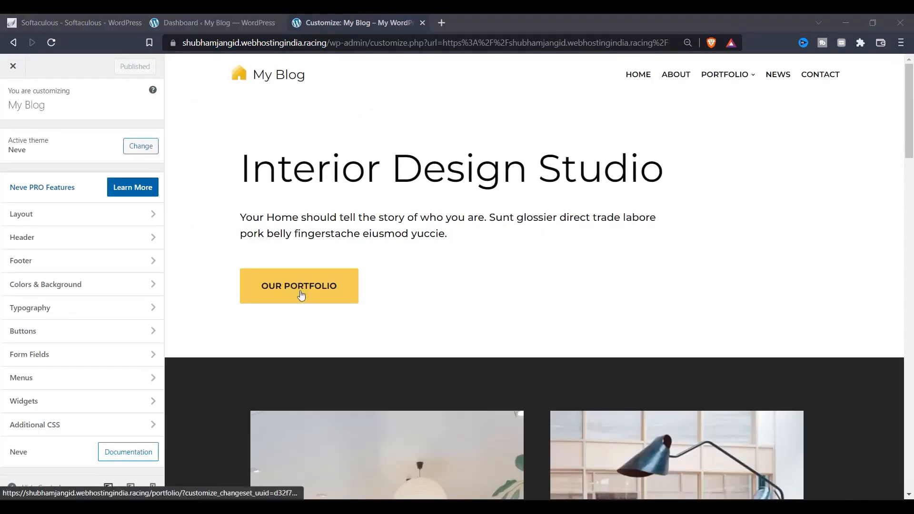
click(121, 219)
click(121, 219)
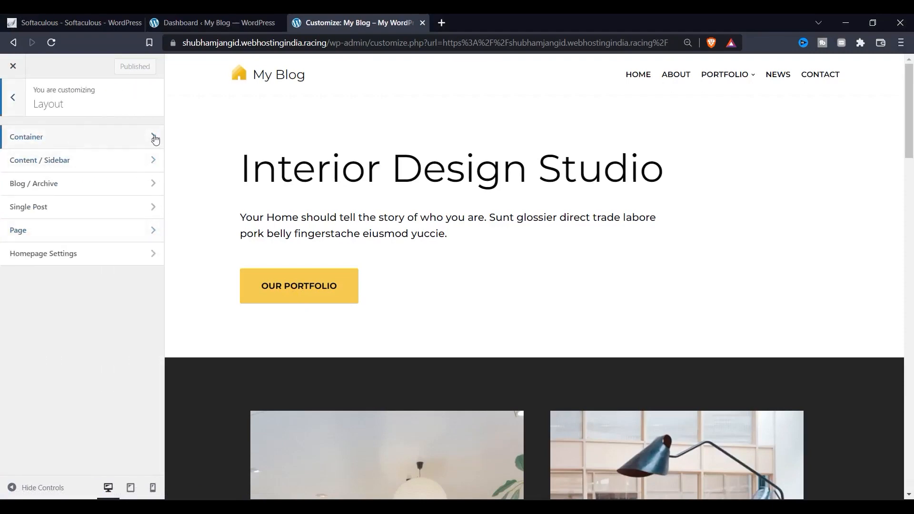
click(86, 136)
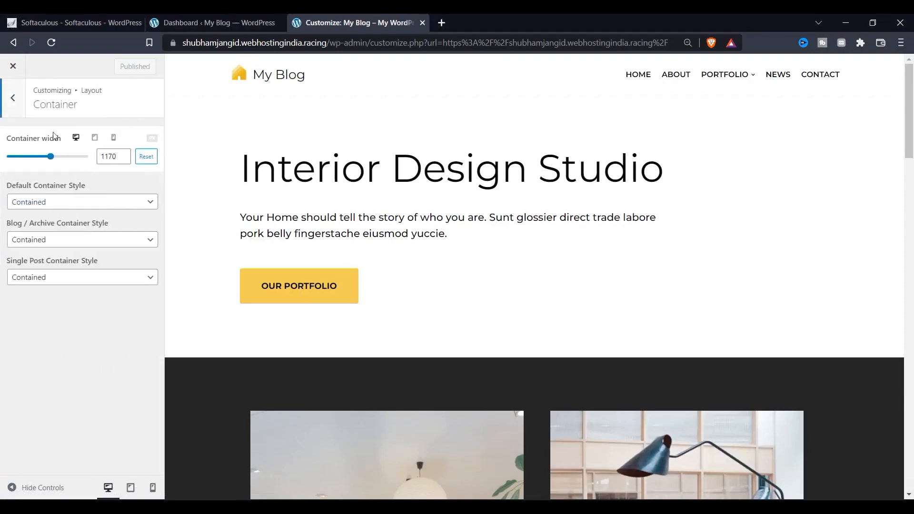
key(Escape)
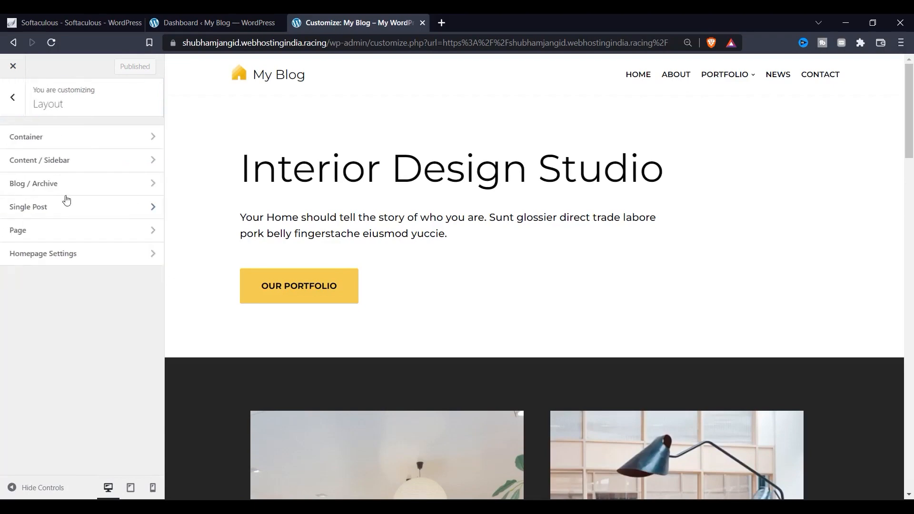
click(84, 162)
Try Left and Right sidebar layouts for the blog, then return to Full Width.
scroll(399, 359, down, 7)
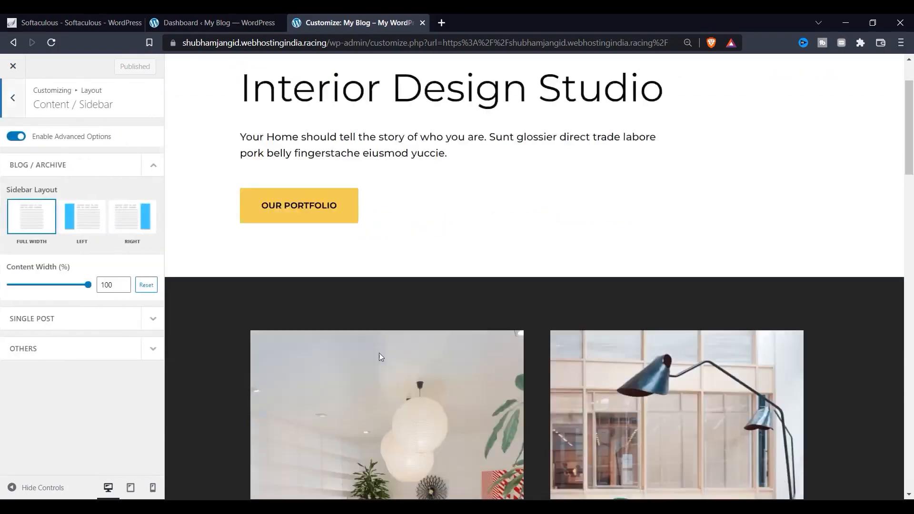
scroll(573, 264, down, 5)
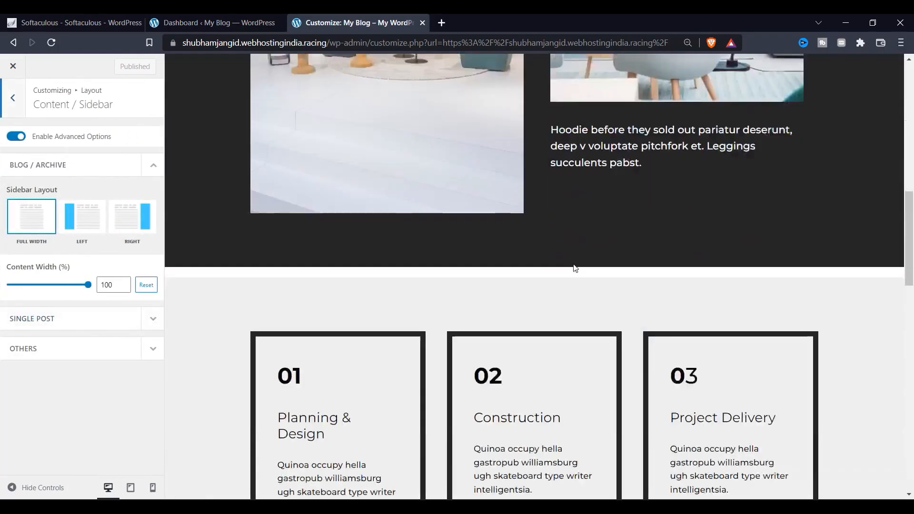
click(81, 218)
scroll(384, 281, up, 2)
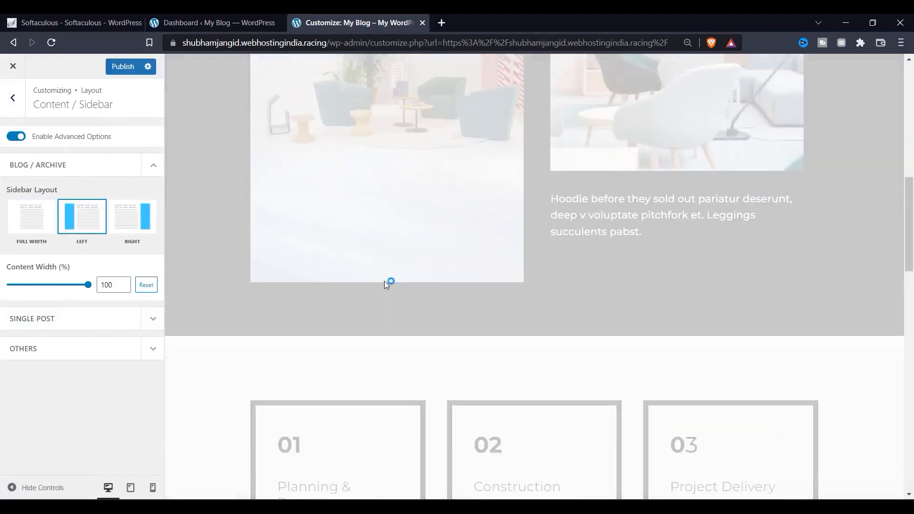
scroll(499, 205, up, 4)
scroll(429, 247, down, 20)
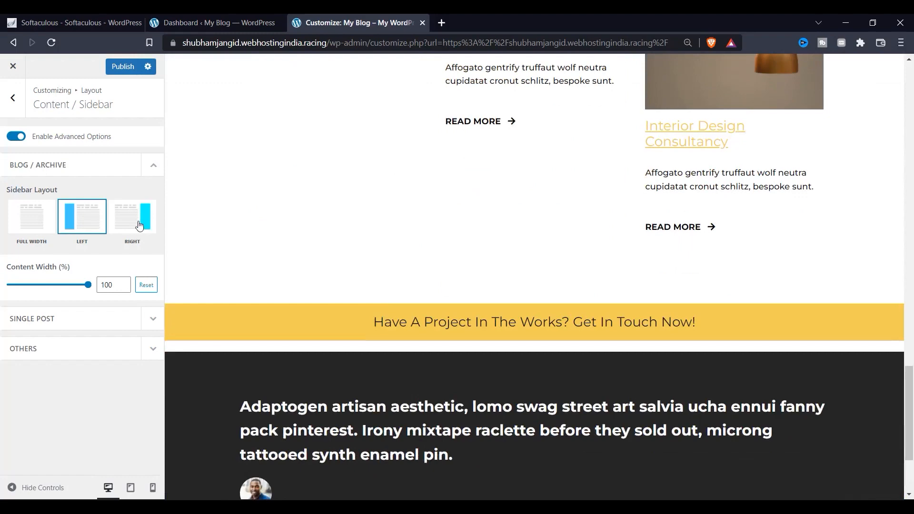
click(139, 226)
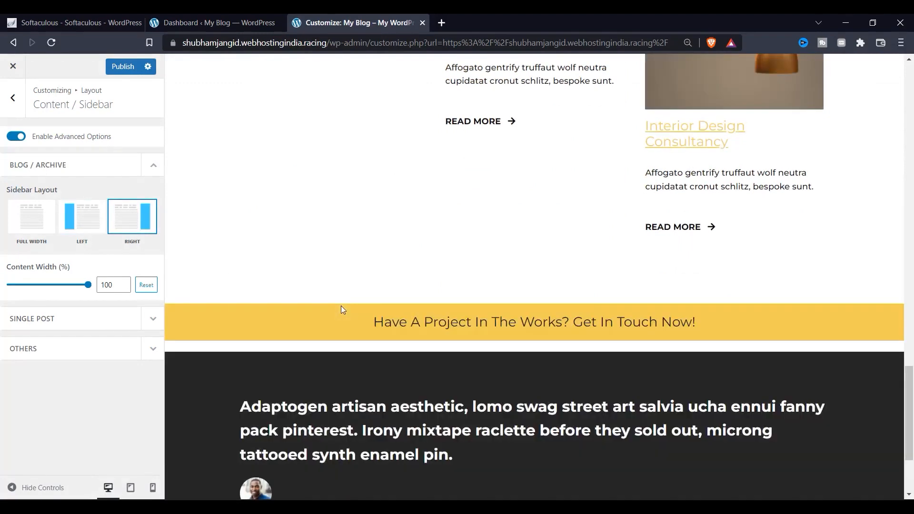
scroll(341, 306, down, 3)
click(31, 217)
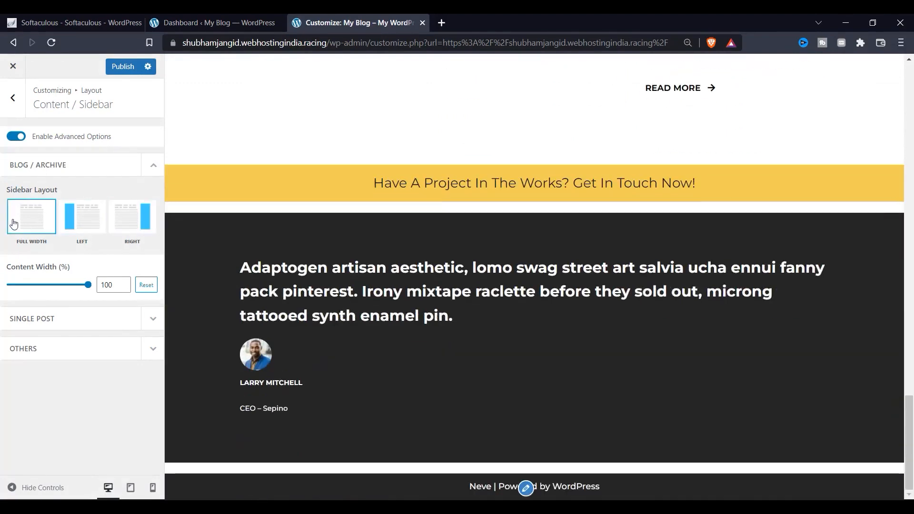
Keep the content width at 100% and publish the layout settings.
scroll(399, 357, up, 5)
scroll(399, 358, up, 15)
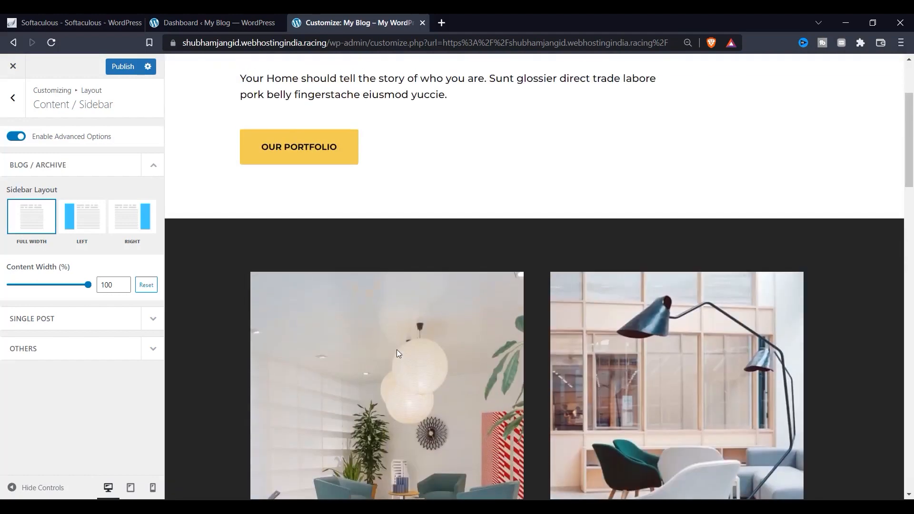
scroll(347, 325, up, 3)
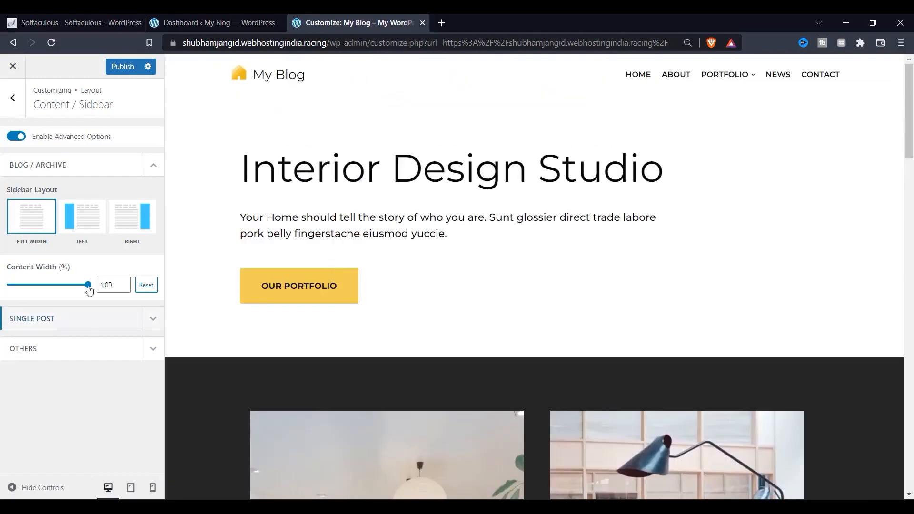
drag(74, 289, 88, 267)
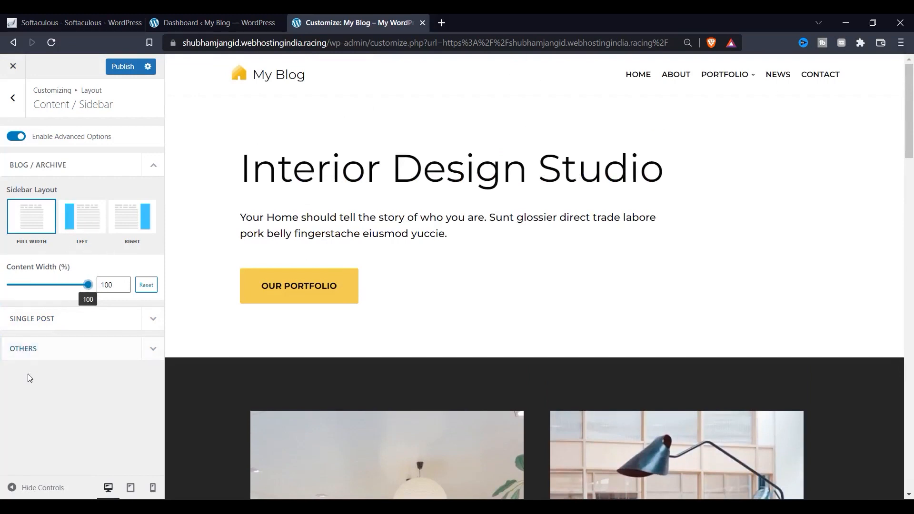
click(123, 66)
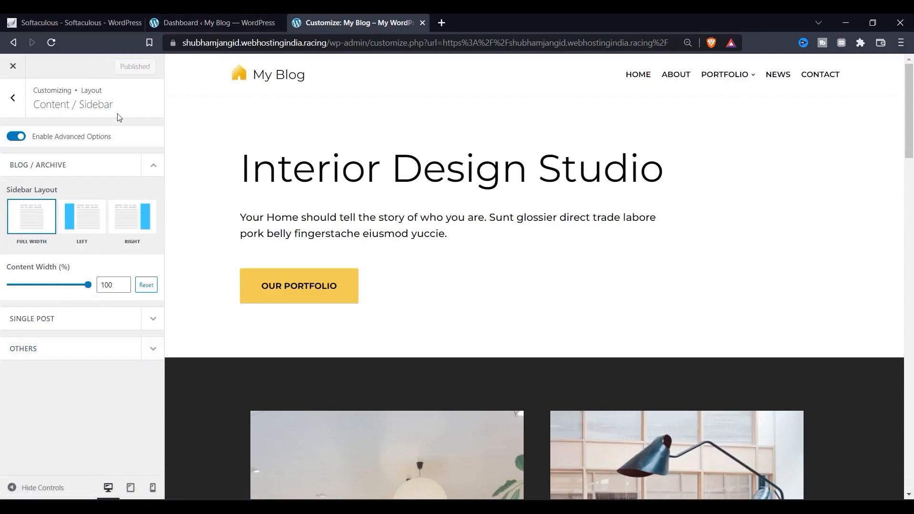
Give single posts a 400 px Cover header layout, leaving meta before title off, and publish.
click(12, 98)
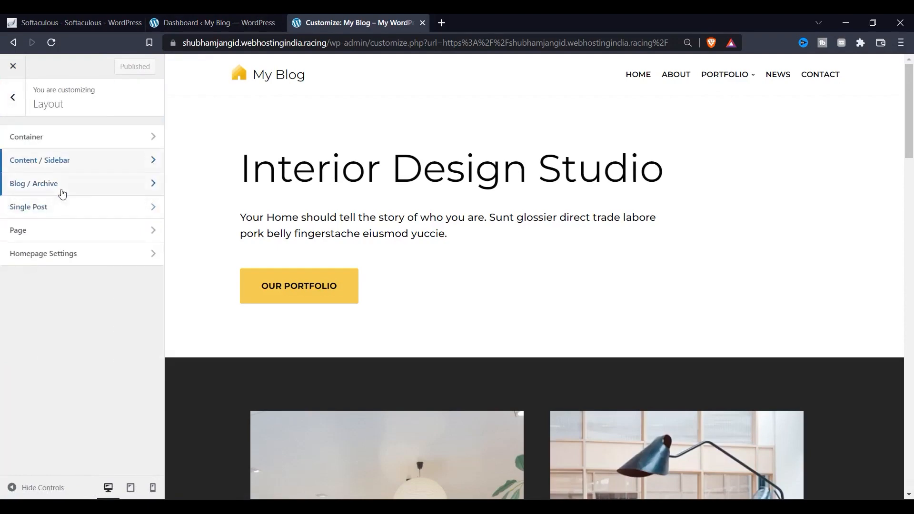
click(71, 206)
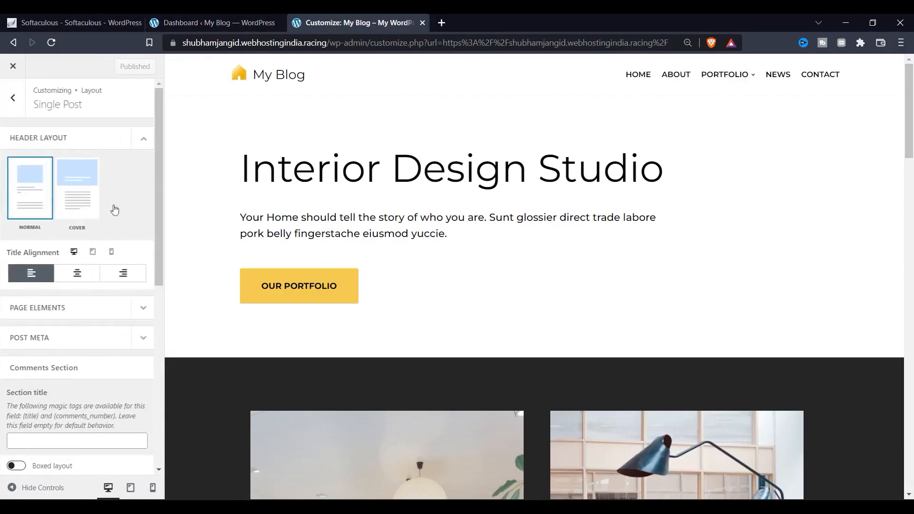
click(74, 194)
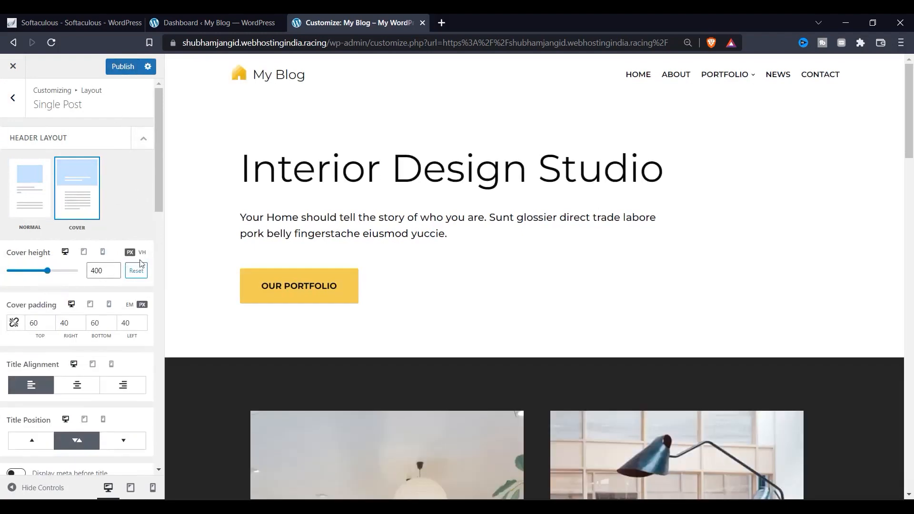
scroll(86, 287, down, 3)
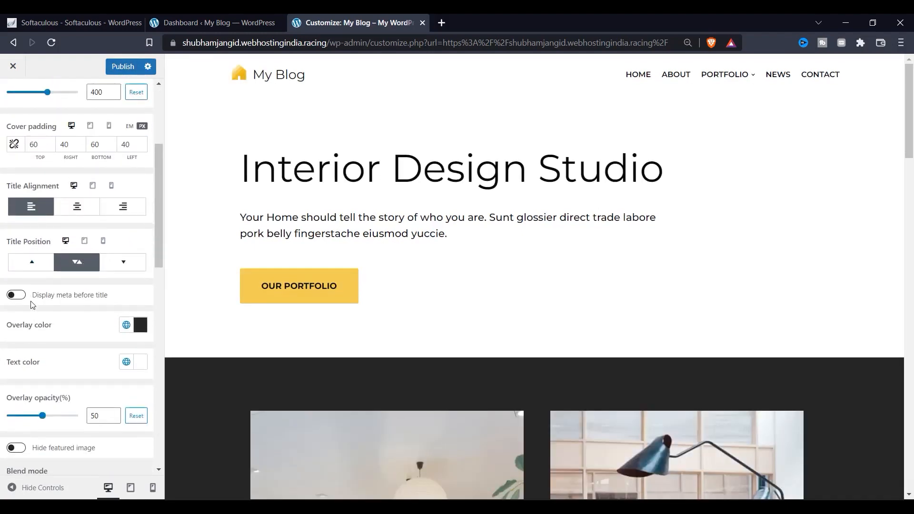
click(19, 296)
click(19, 296)
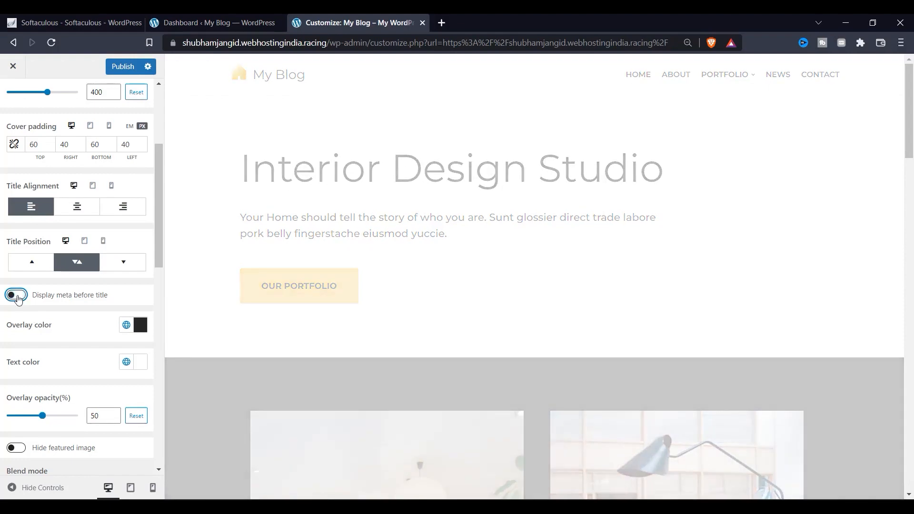
scroll(67, 364, down, 8)
scroll(67, 369, up, 15)
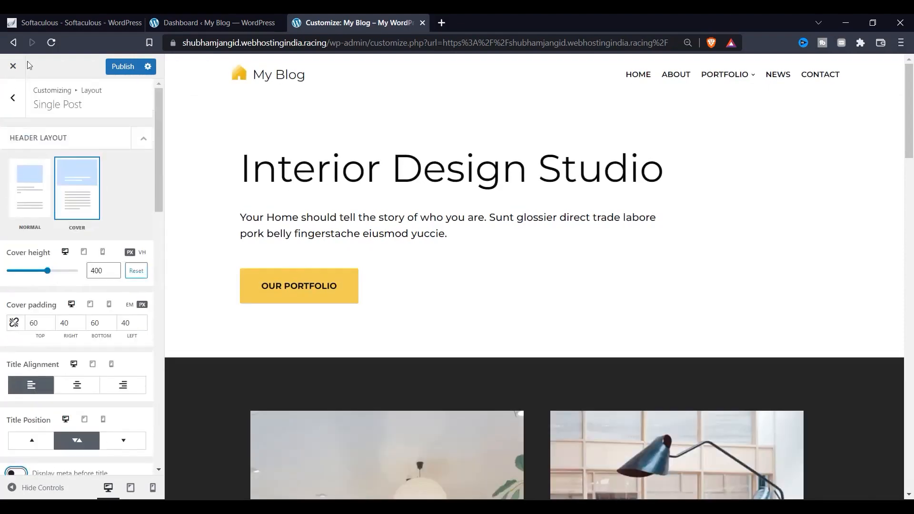
click(119, 76)
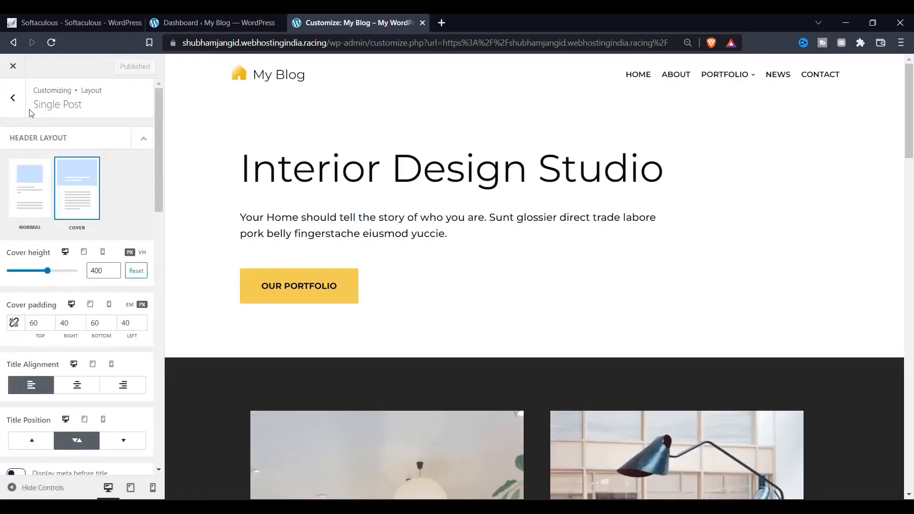
Glance at the Page layout settings, then return to the main Customizer menu.
click(13, 97)
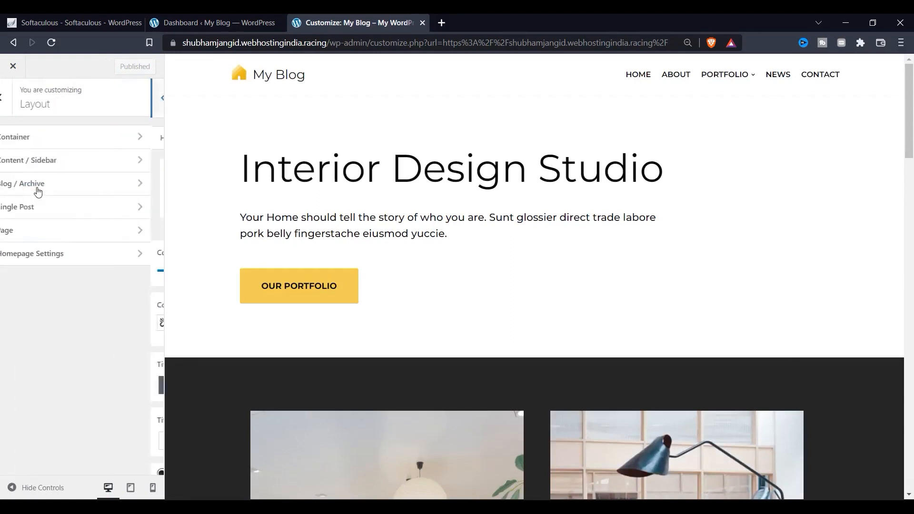
click(70, 237)
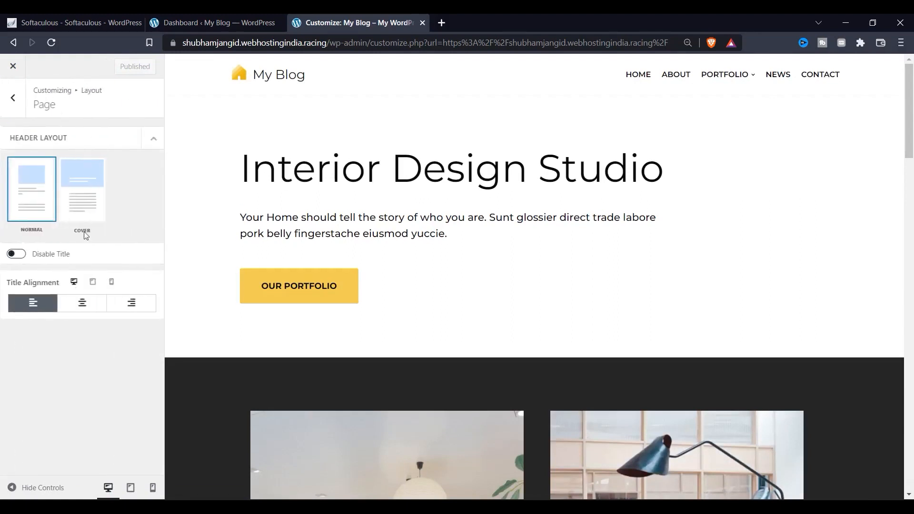
click(13, 100)
click(12, 102)
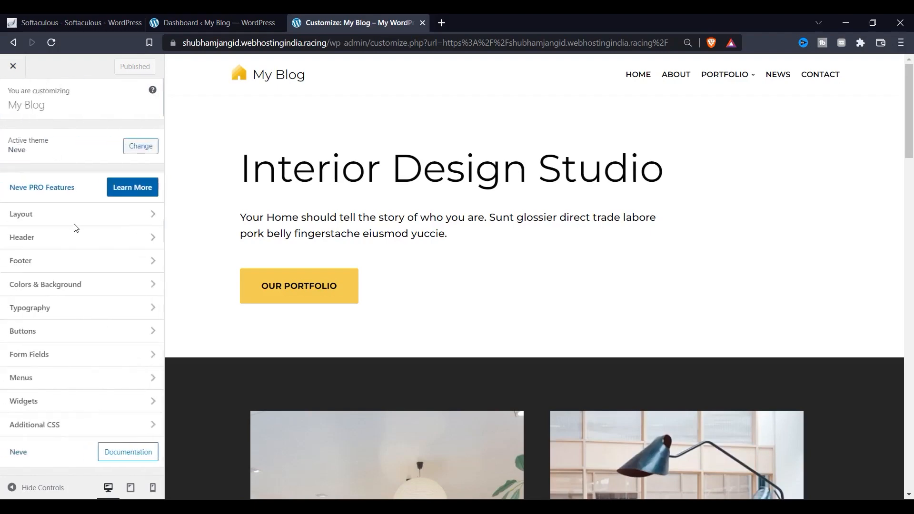
Apply the Spray global palette in Colors & Background, turning accents green and dark sections teal.
click(77, 286)
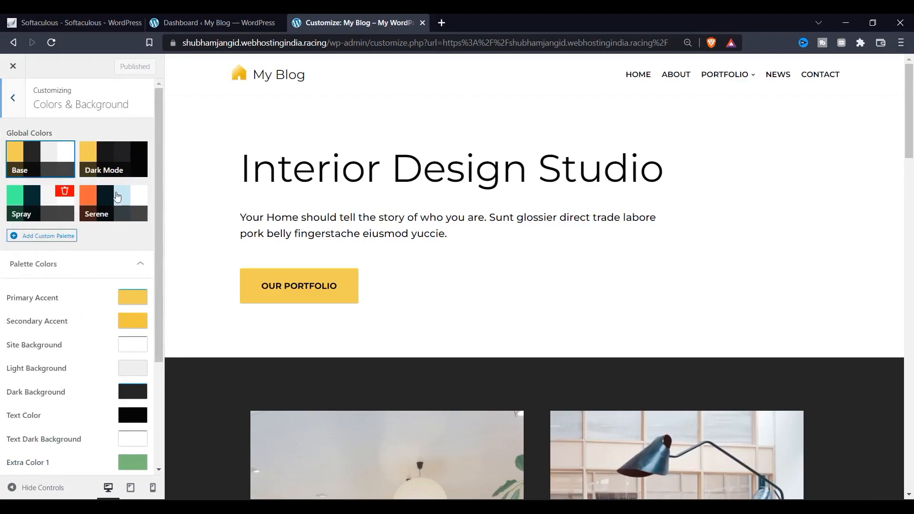
click(57, 202)
scroll(229, 265, down, 3)
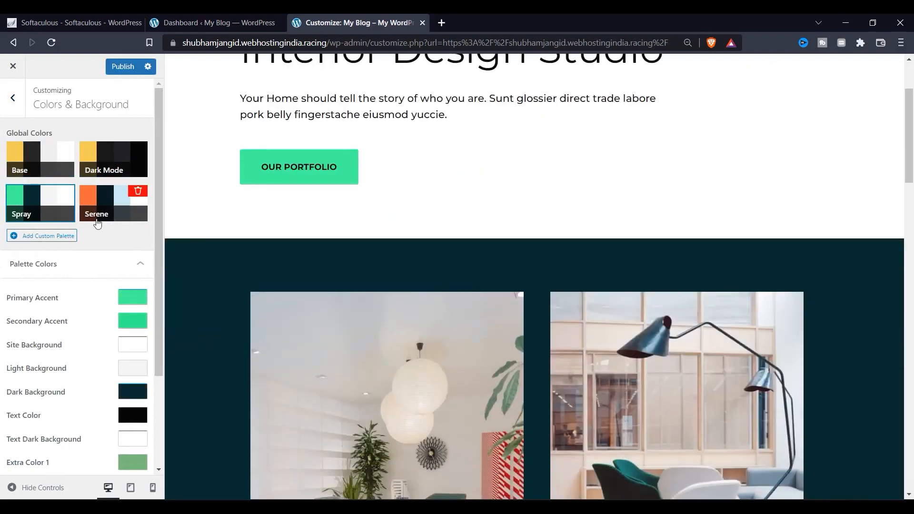
scroll(87, 294, down, 3)
scroll(288, 146, down, 5)
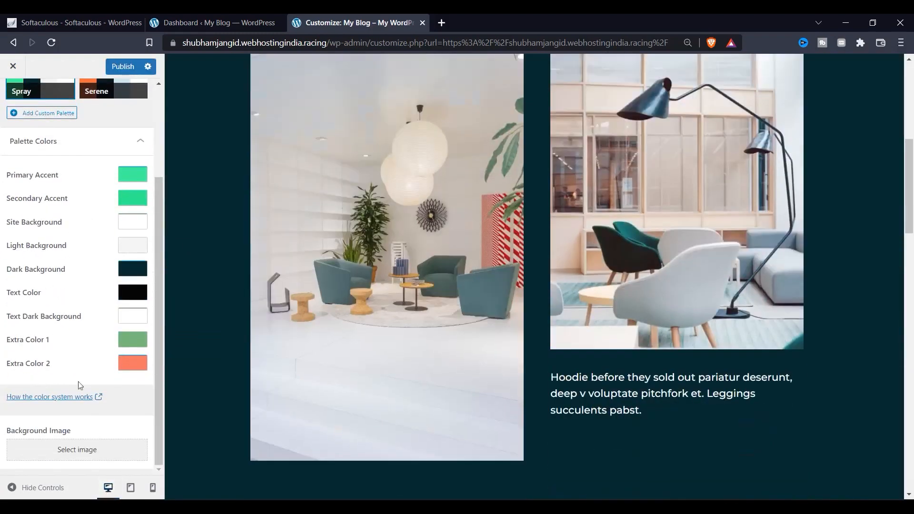
scroll(80, 385, up, 3)
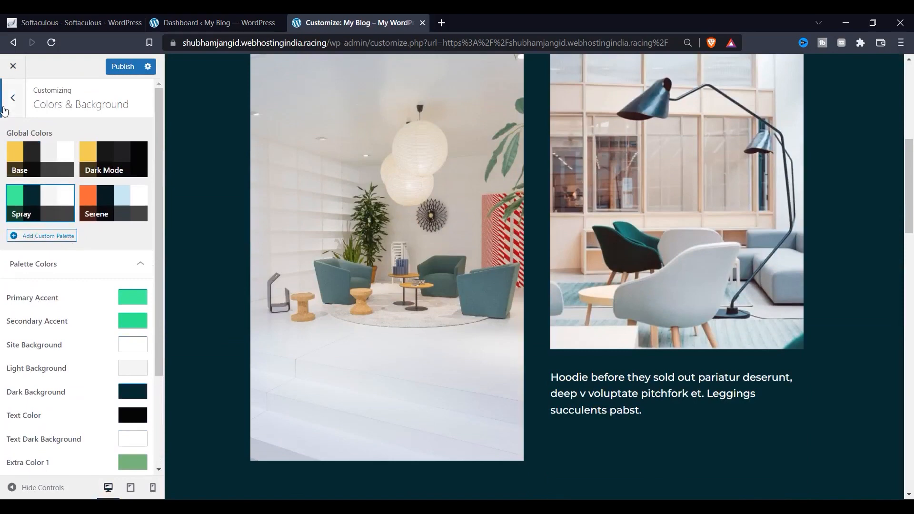
click(4, 110)
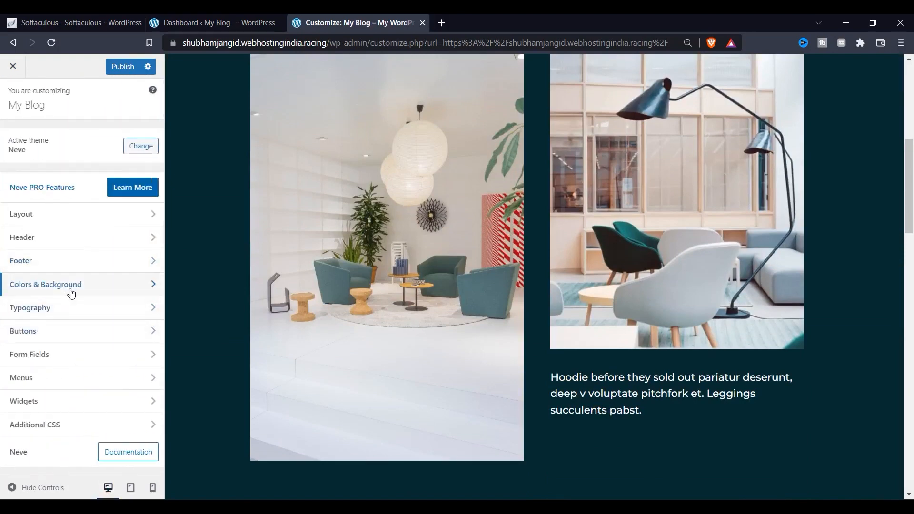
click(83, 317)
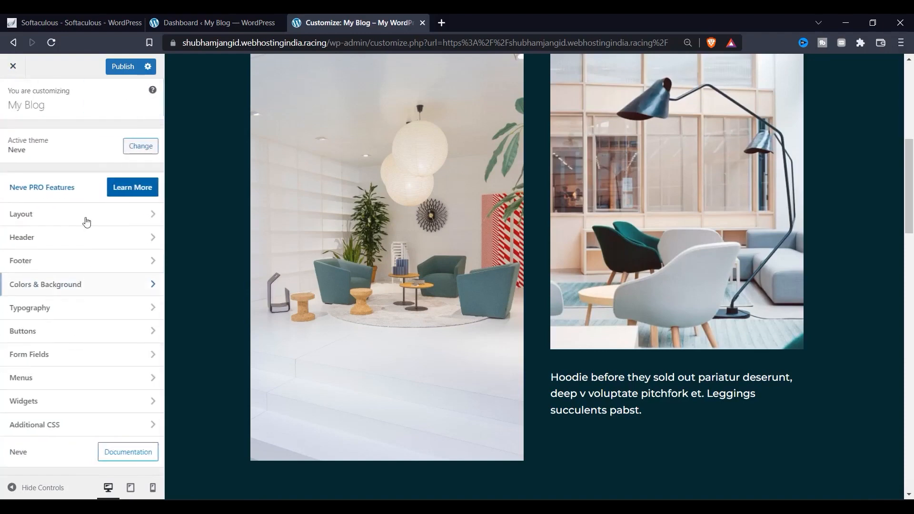
Look over the Customizer's Buttons styling settings.
click(78, 330)
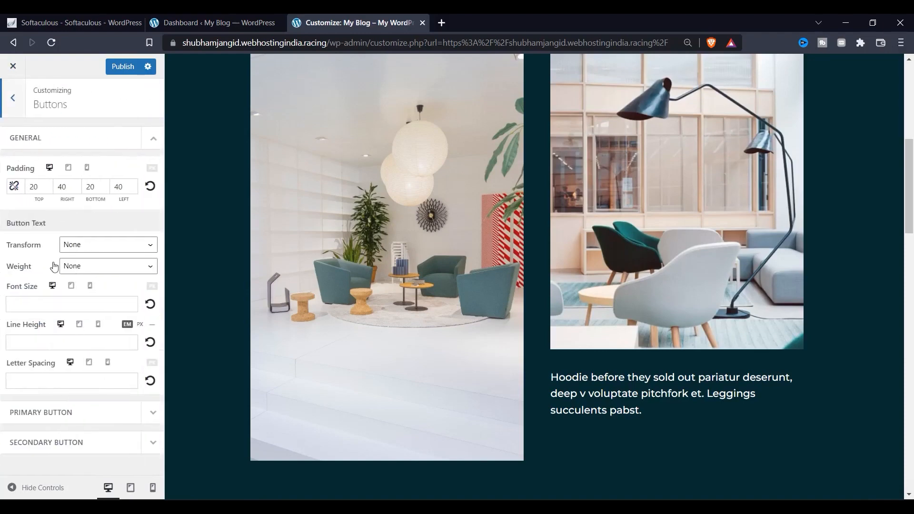
scroll(461, 295, up, 7)
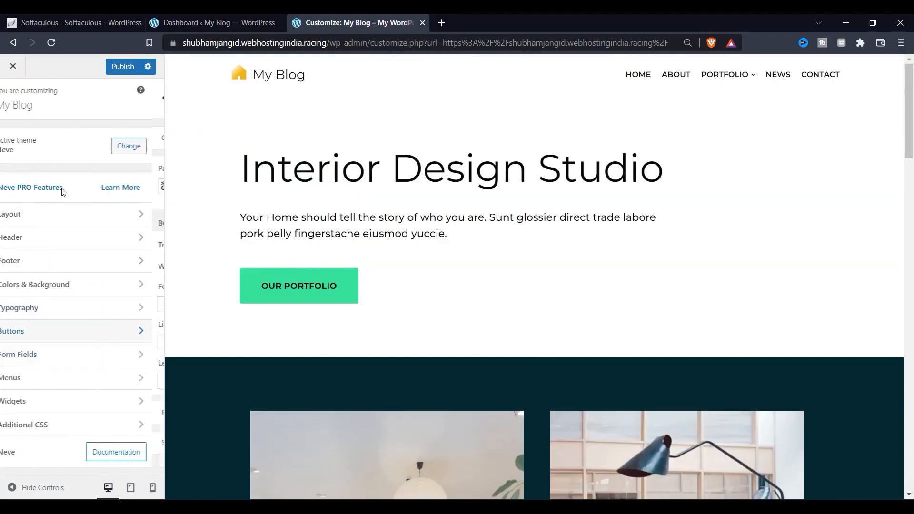
click(112, 332)
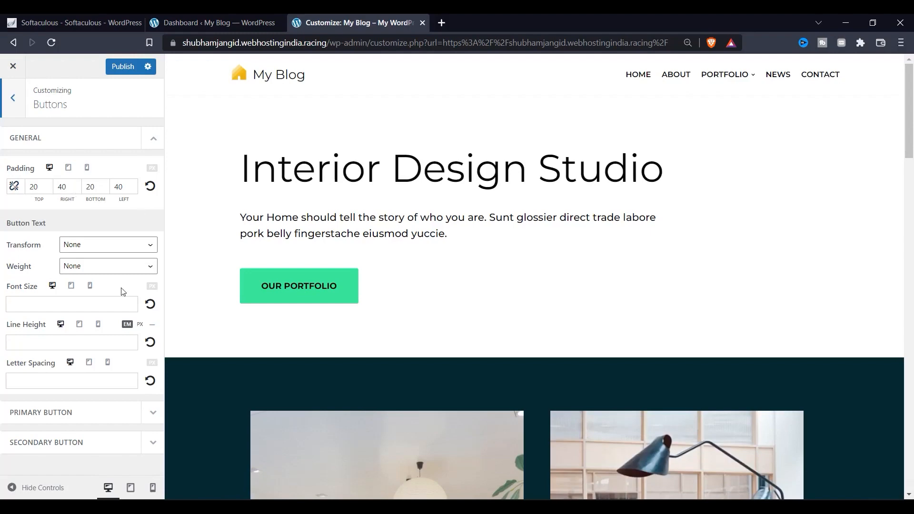
click(11, 113)
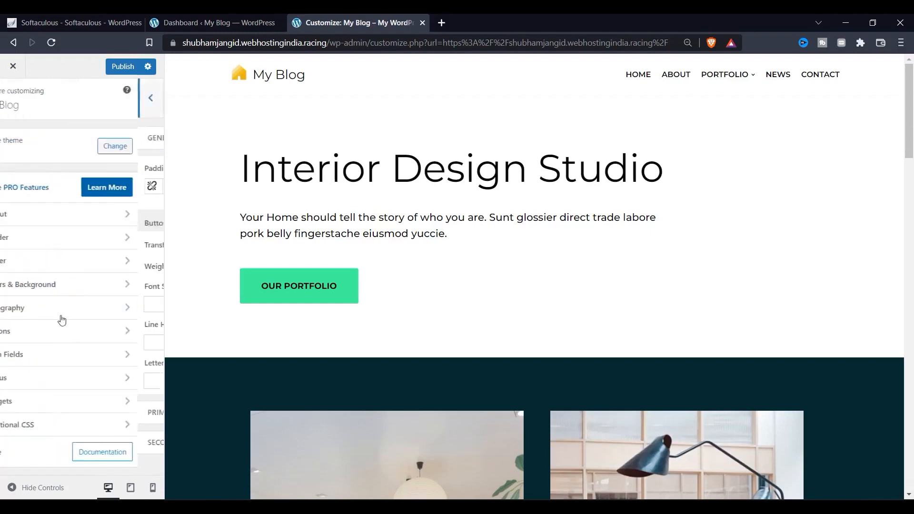
Browse Form Fields and Menus, then open Header Main from the header in the preview.
click(54, 354)
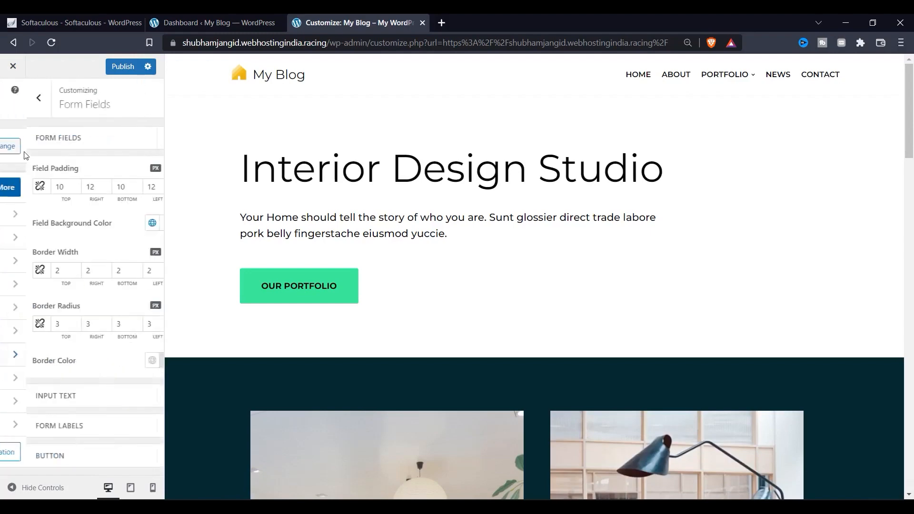
click(21, 113)
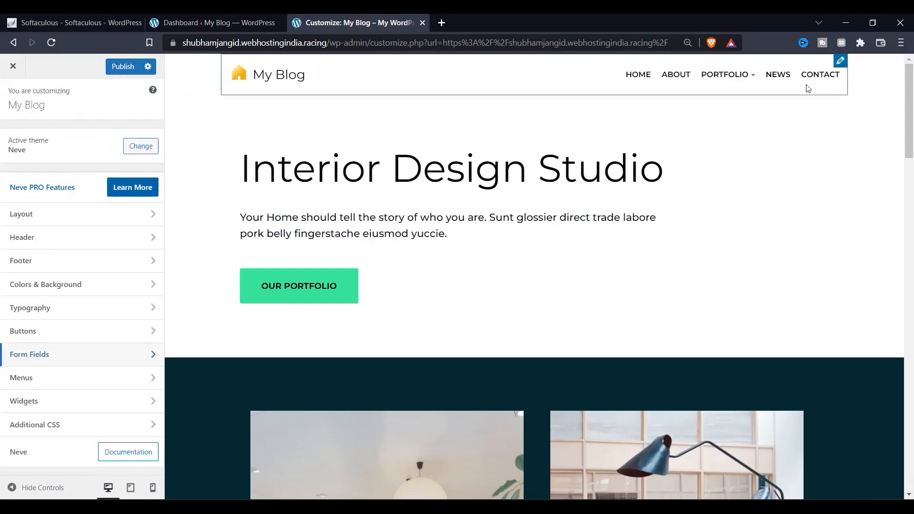
click(51, 390)
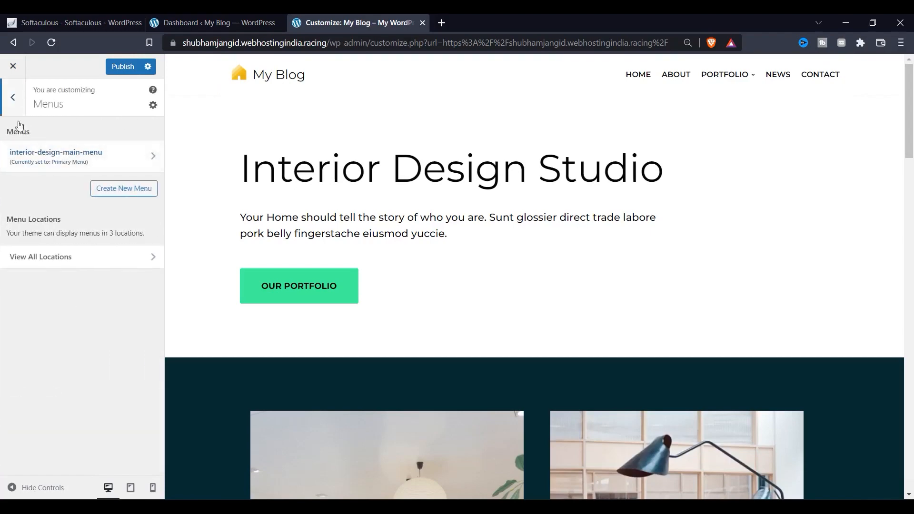
key(Escape)
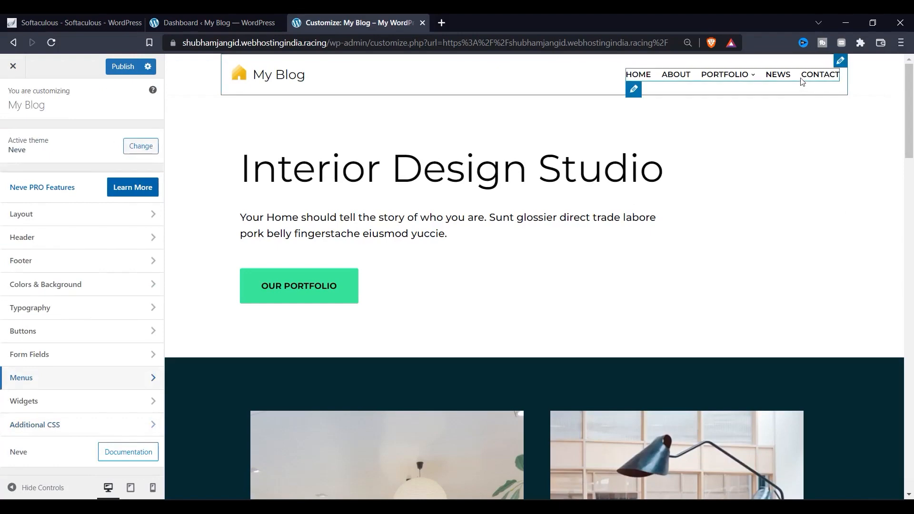
click(840, 62)
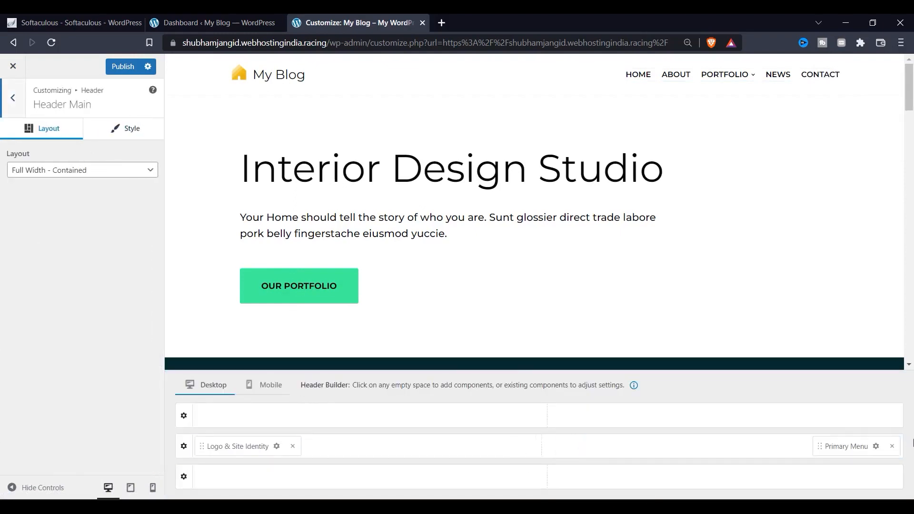
Remove the Primary Menu from the header and load the live site homepage.
click(893, 446)
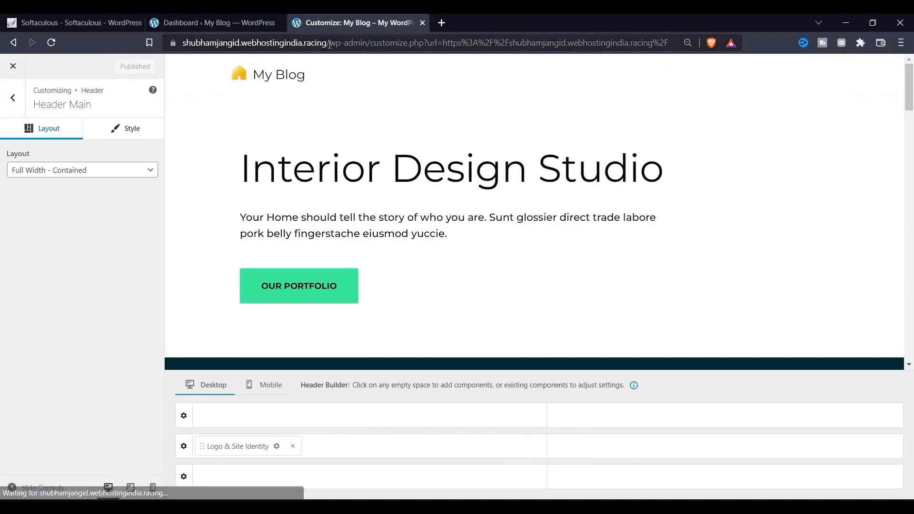
drag(328, 43, 894, 149)
key(BackSpace)
key(Return)
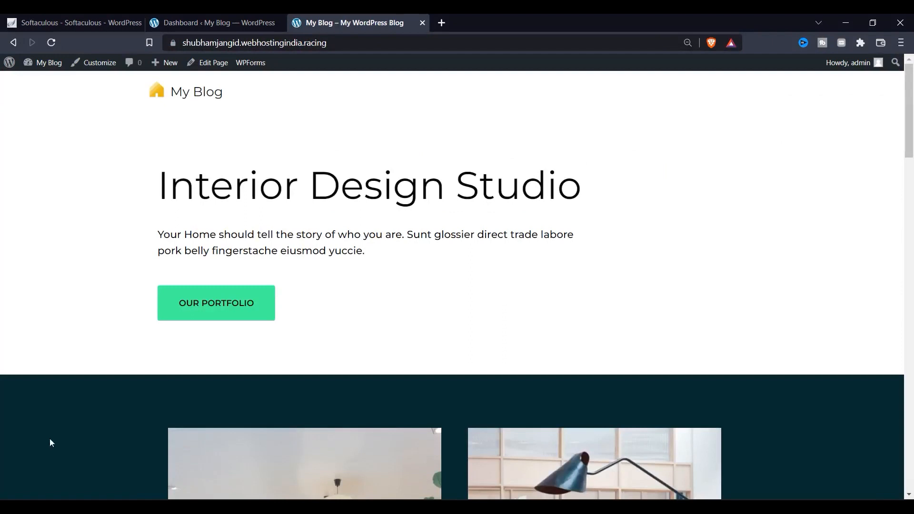
Test the Our Portfolio link on the live site, then go to the dashboard's Themes page.
click(232, 296)
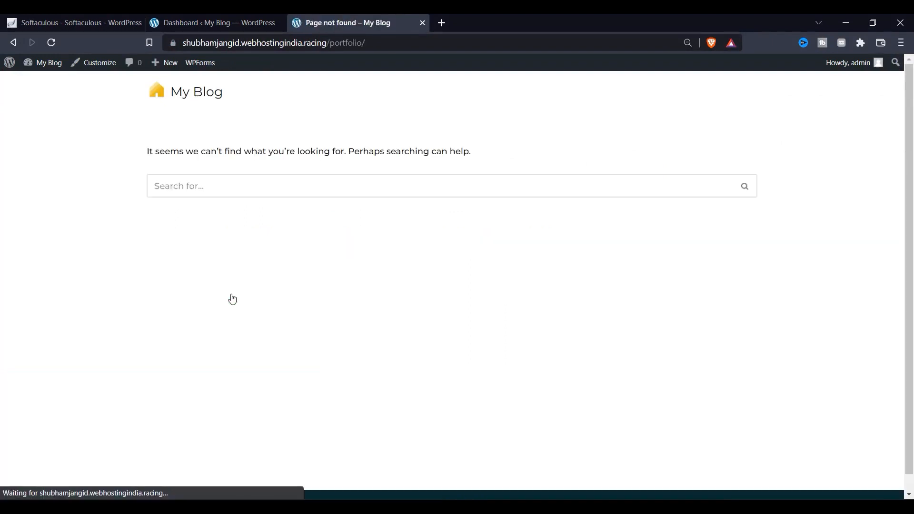
click(13, 47)
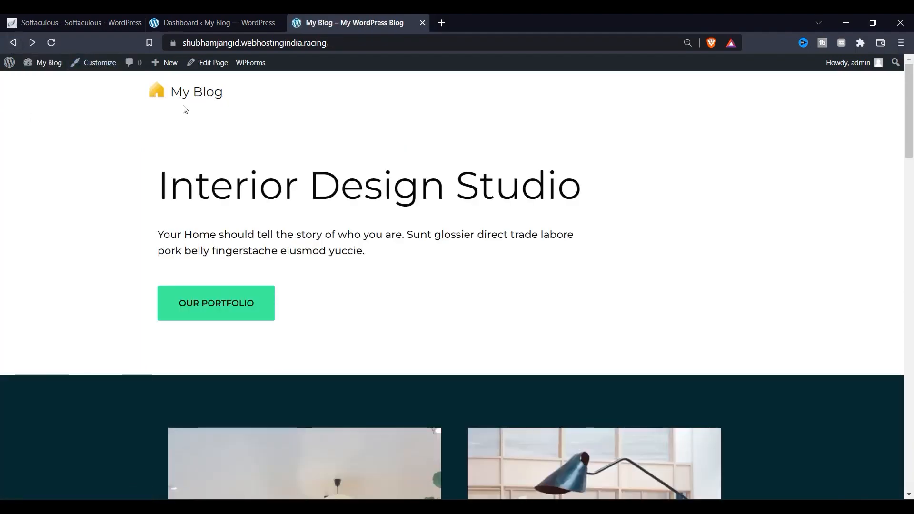
click(182, 22)
click(54, 246)
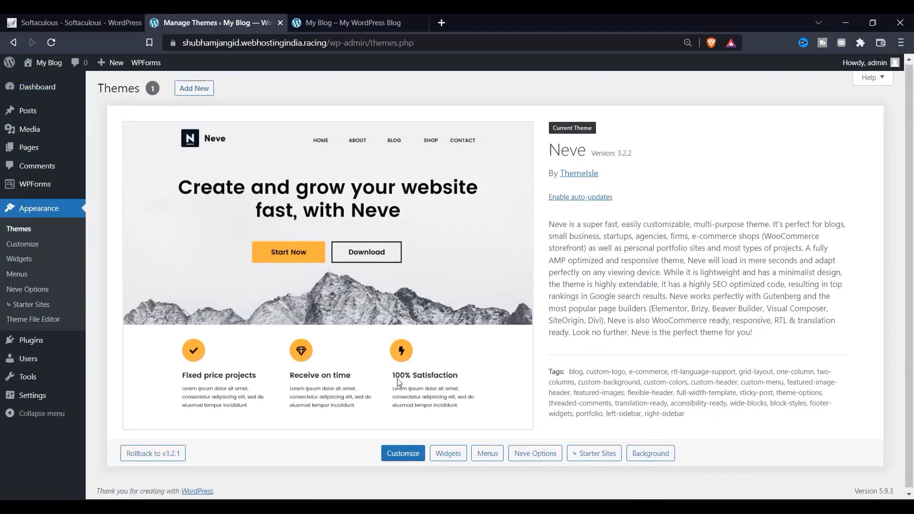
Enable Allow Anonymous Tracking in Neve Options and return to Themes.
click(527, 460)
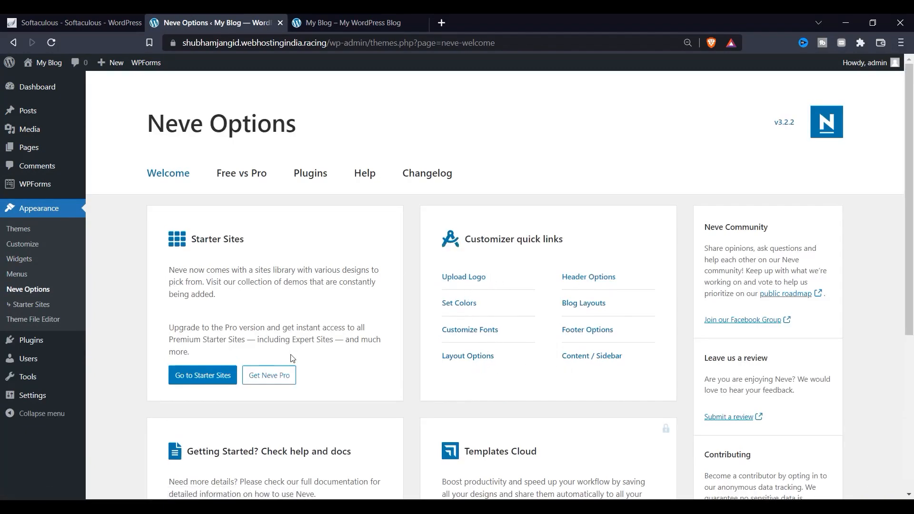
scroll(208, 295, down, 3)
scroll(667, 295, down, 3)
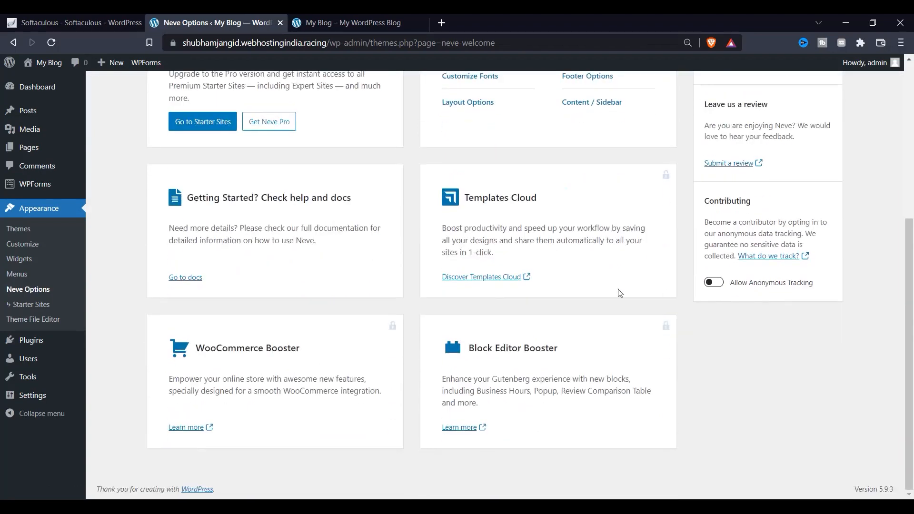
click(715, 282)
scroll(190, 388, down, 3)
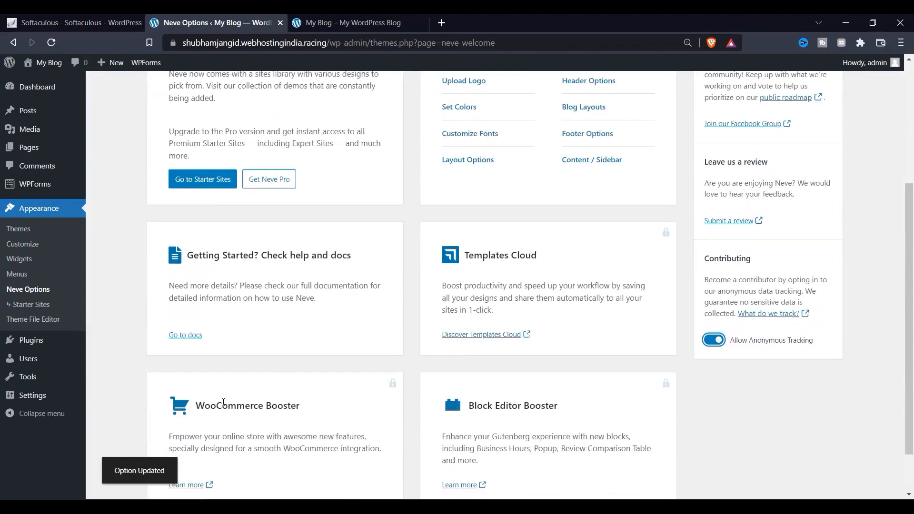
scroll(224, 403, up, 5)
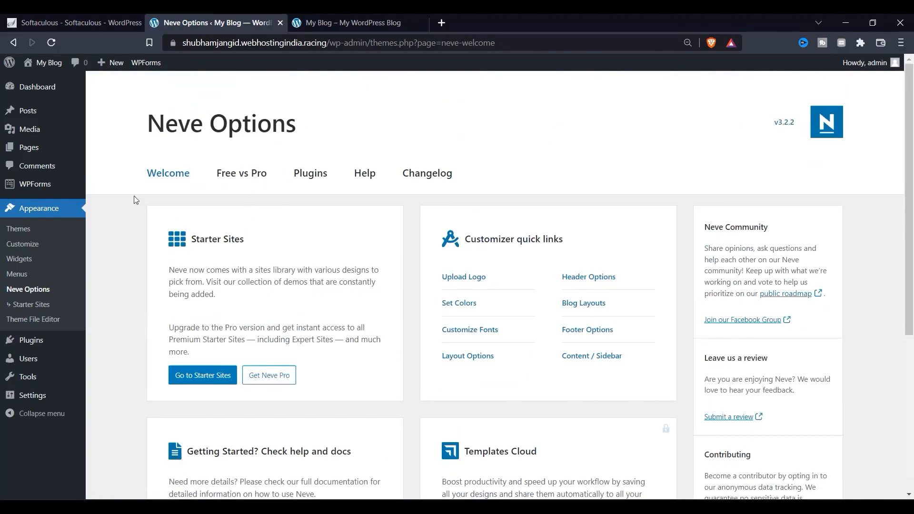
click(17, 229)
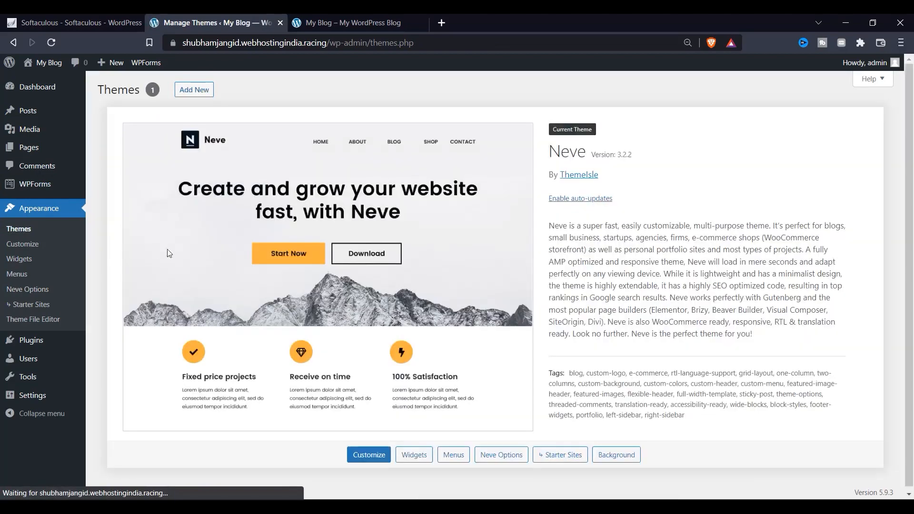
Inspect the Sidebar's Recent Posts widget, then return to Themes and launch the Customizer.
click(447, 453)
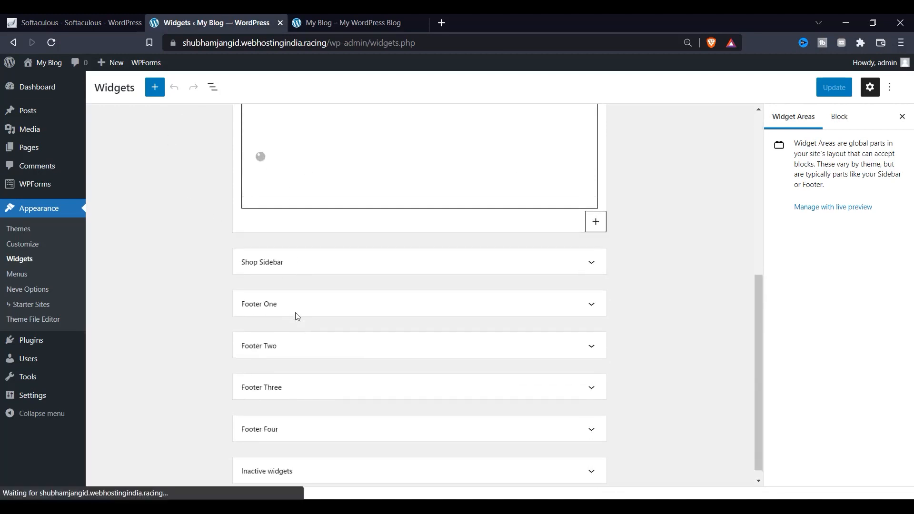
click(312, 226)
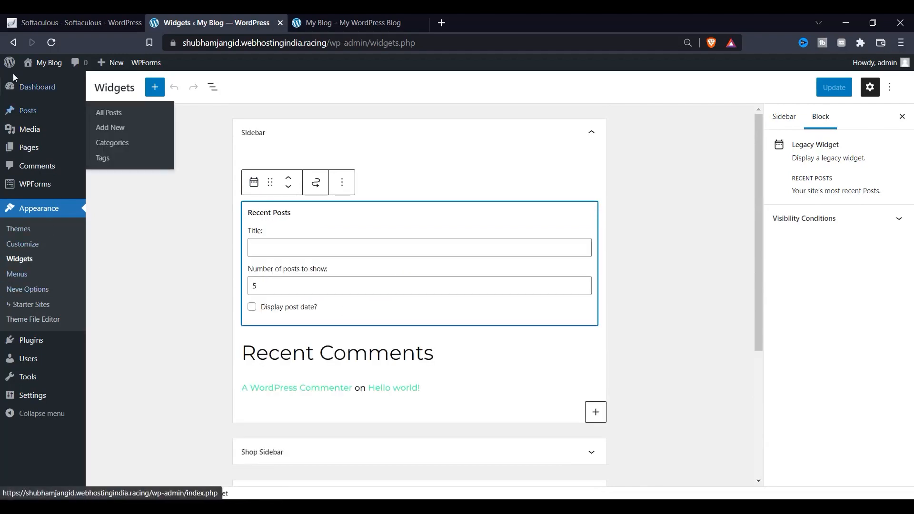
click(13, 42)
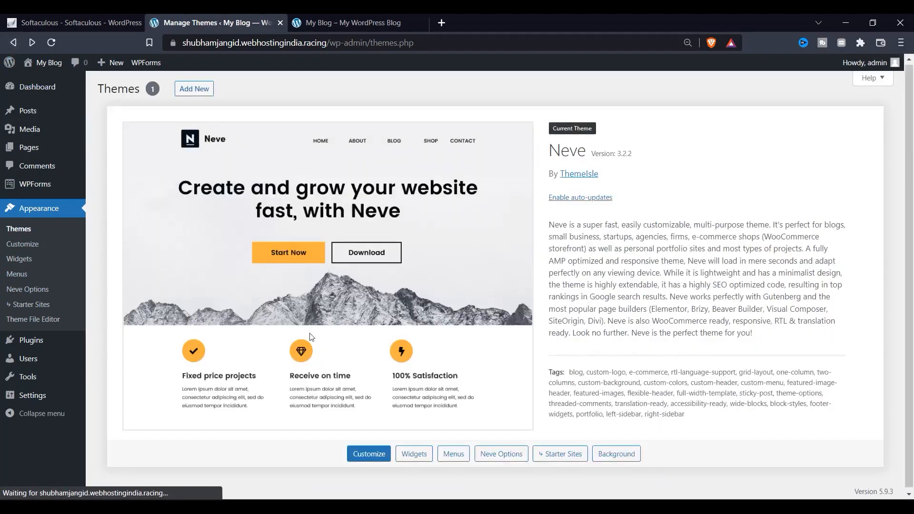
click(414, 458)
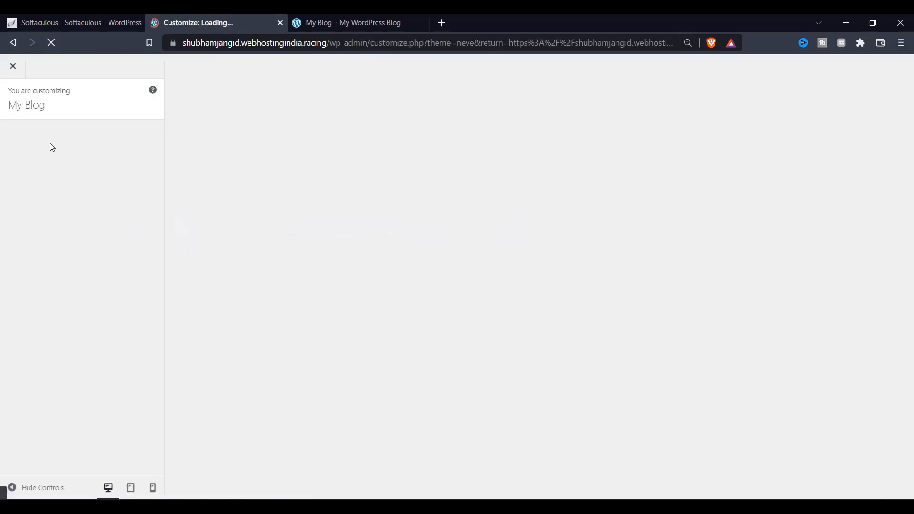
Check the Our Portfolio page in the Customizer preview and try its search box.
click(367, 20)
click(235, 15)
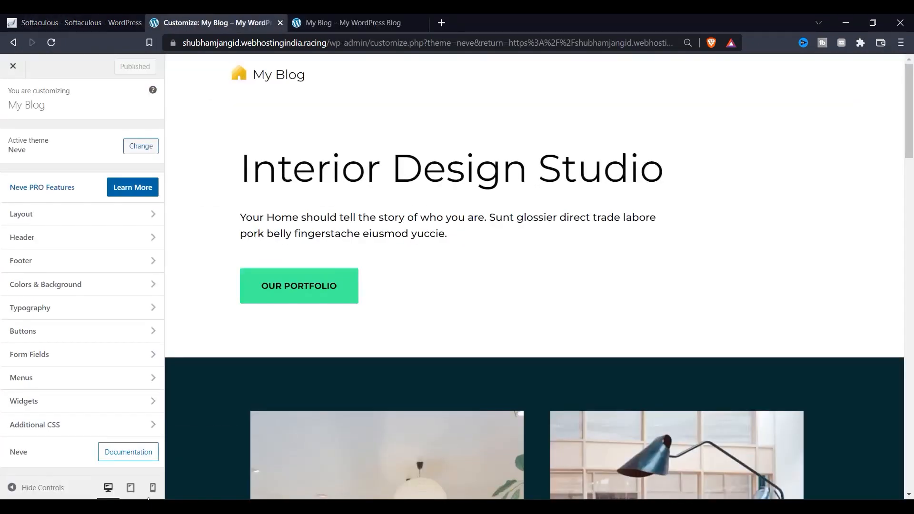
click(296, 300)
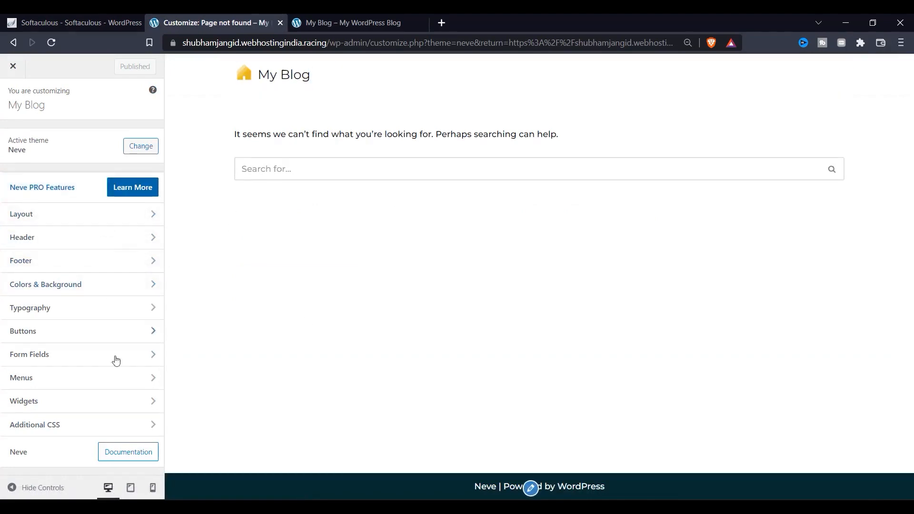
click(330, 177)
click(207, 303)
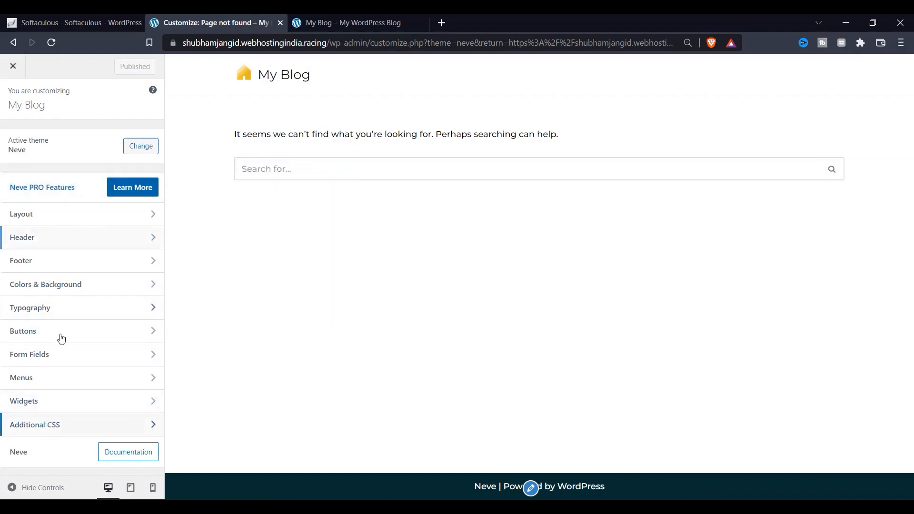
Glance at Additional CSS, then paste the site's home URL to load the live homepage.
click(95, 431)
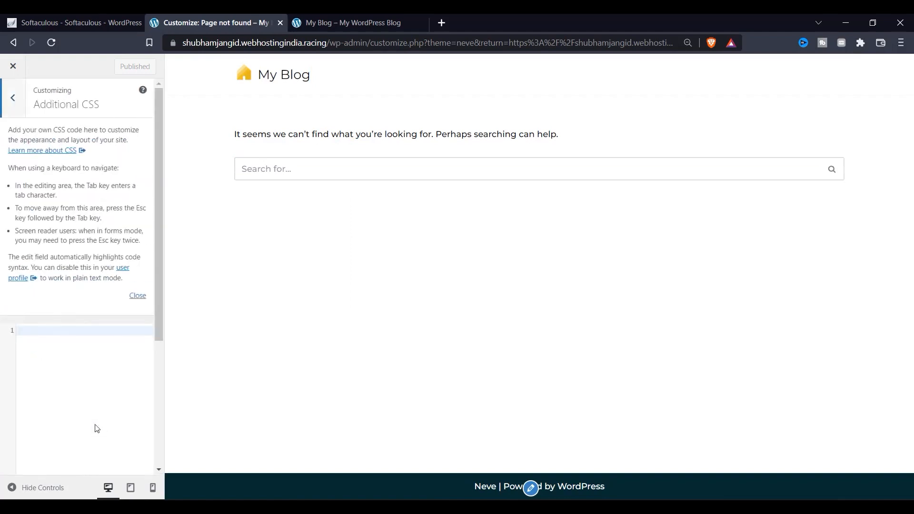
click(137, 296)
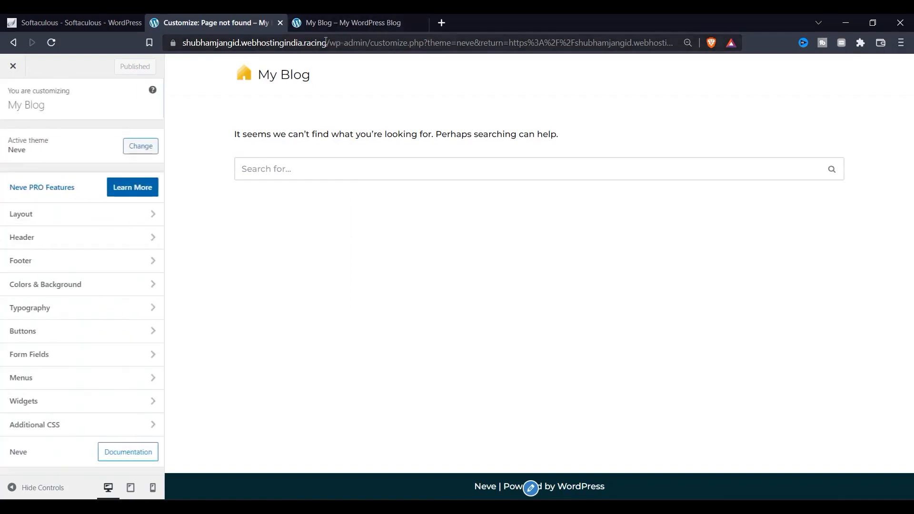
click(351, 43)
text(https://shubhamjangid.webhostingindia.racing)
key(Return)
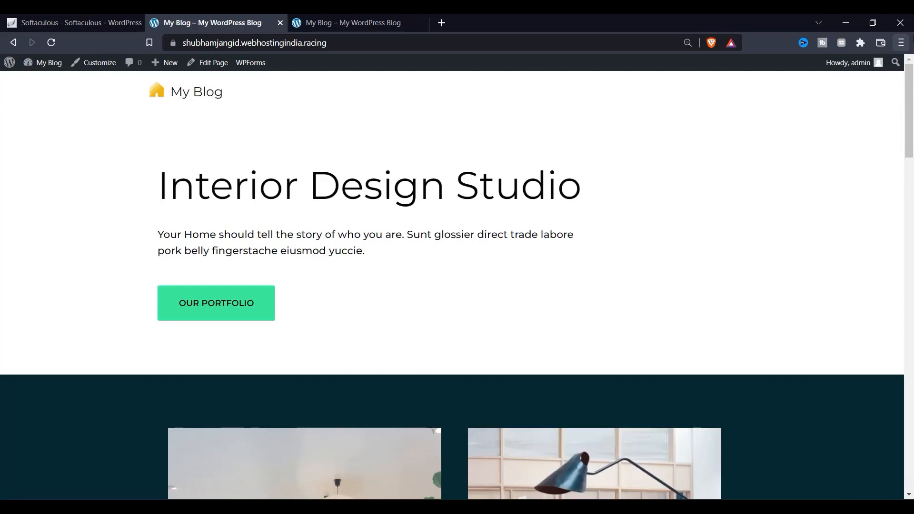
scroll(913, 120, down, 20)
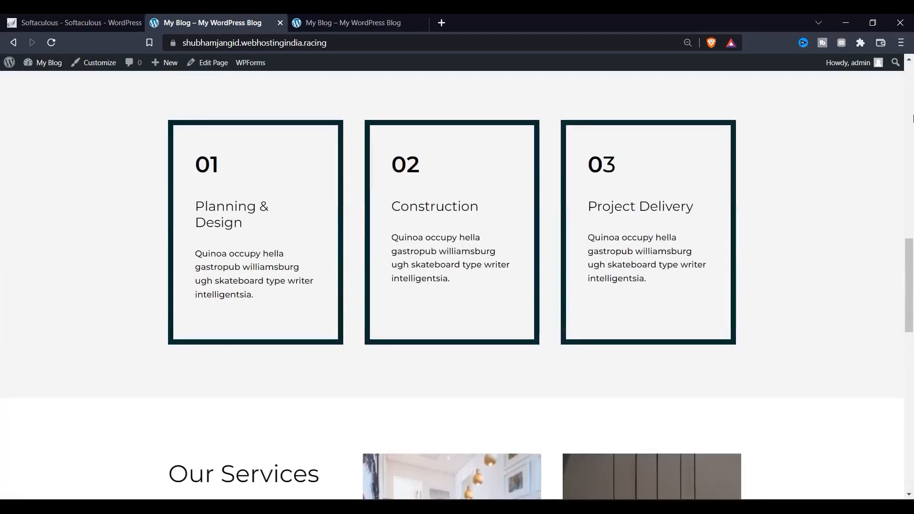
scroll(913, 121, down, 4)
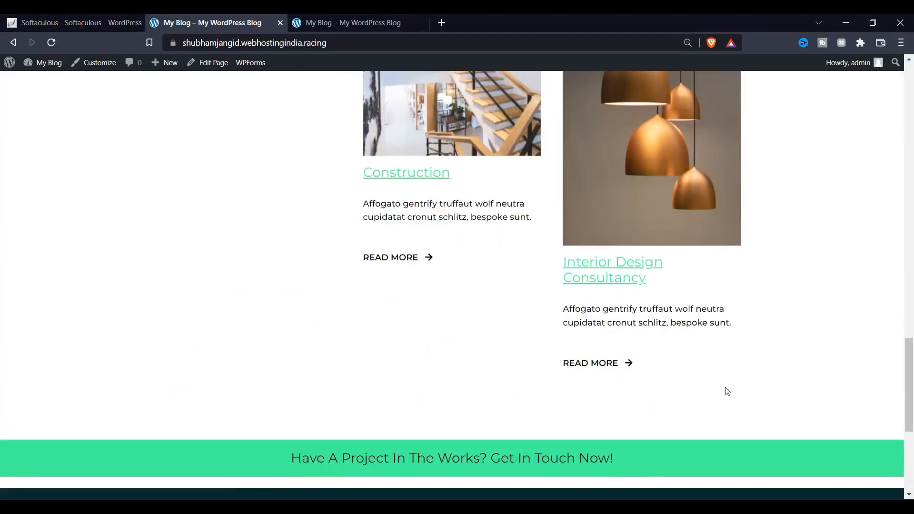